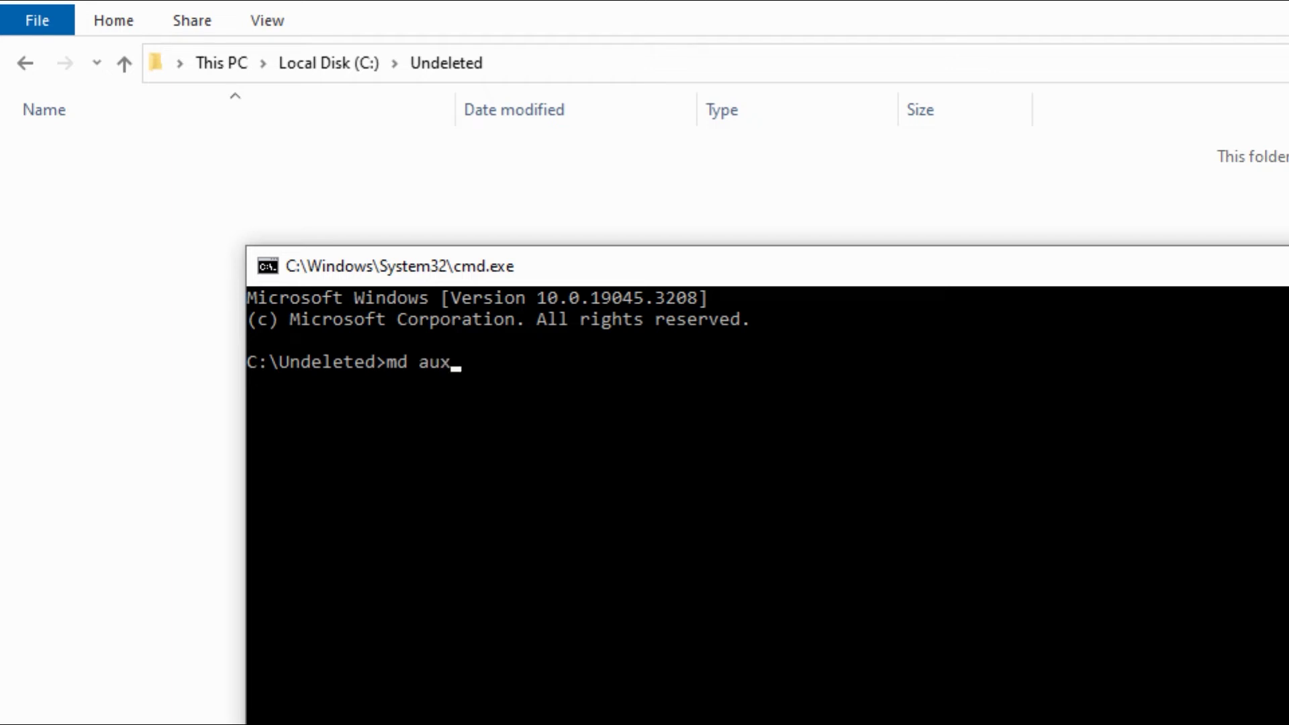
type("\\")
Step: Create the aux folder with md aux\ and refresh Undeleted so it appears
key("Return")
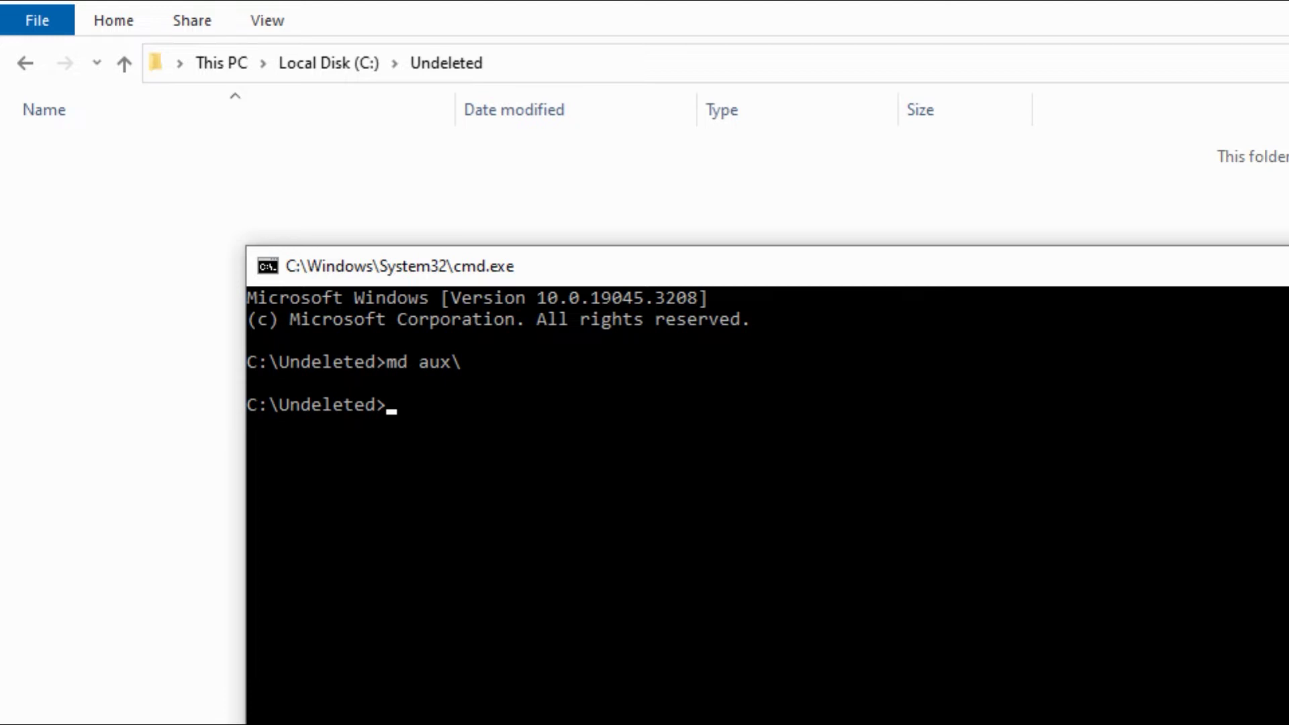
key("F9")
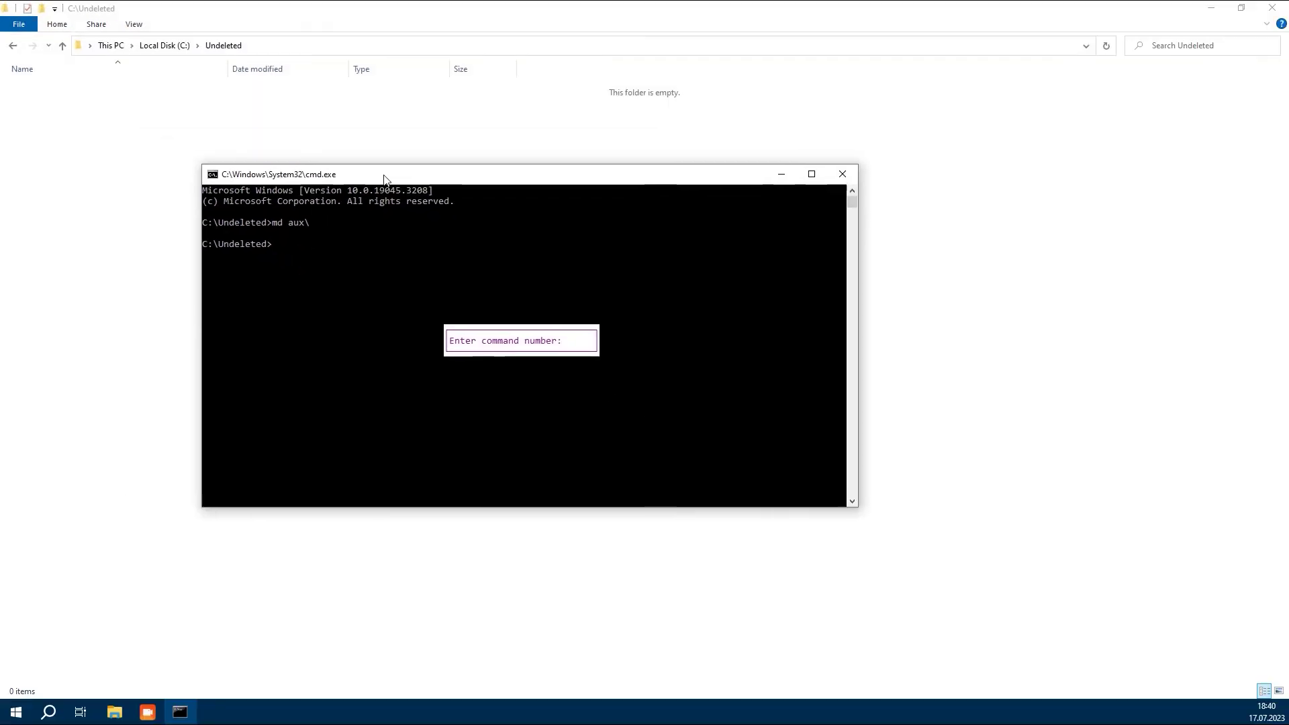
key("alt+Tab")
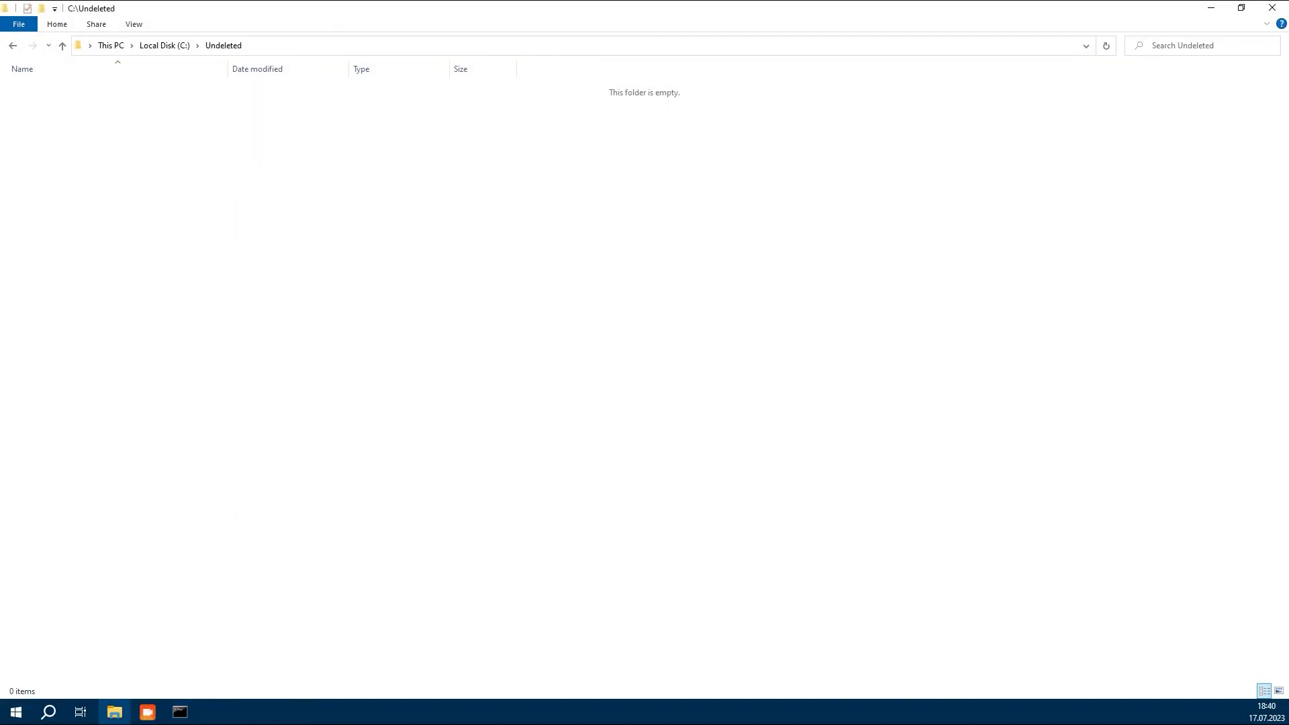
key("shift+F10")
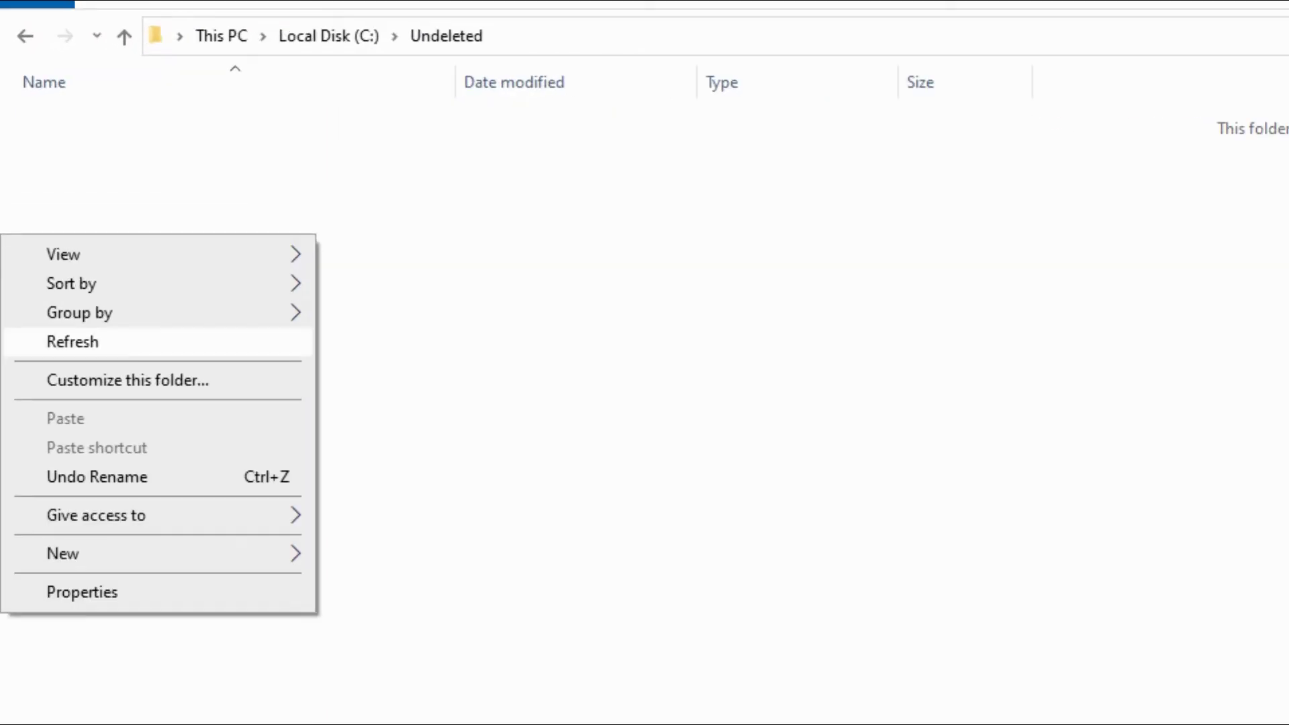
key("Return")
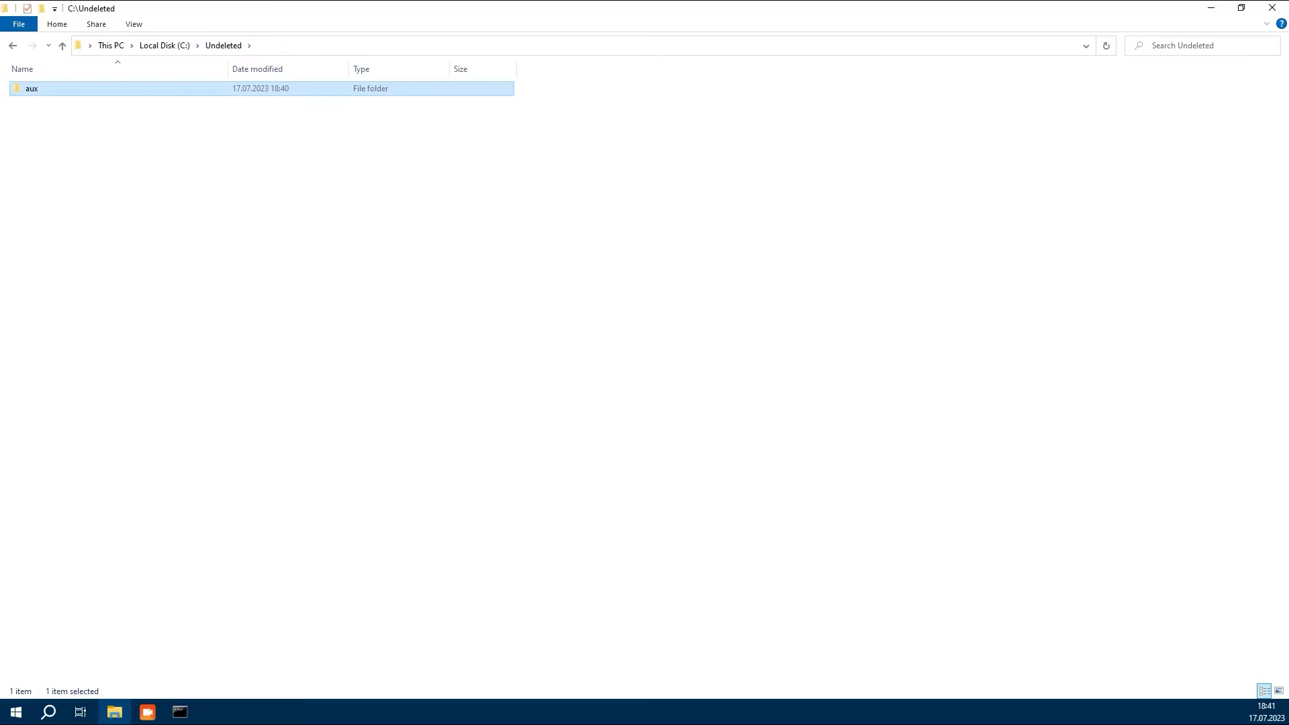
Step: Try deleting aux, which gives an item-not-found error, then show the desktop
key("Delete")
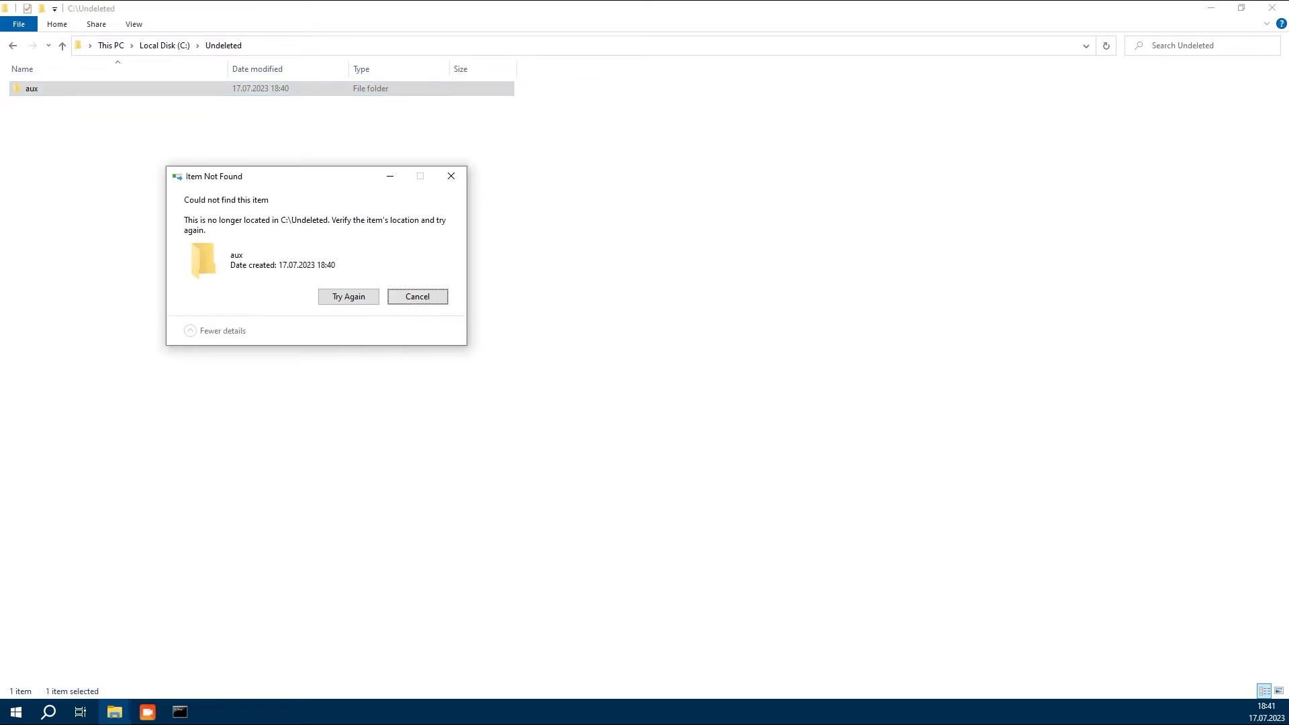
left_click_drag(303, 182, 292, 144)
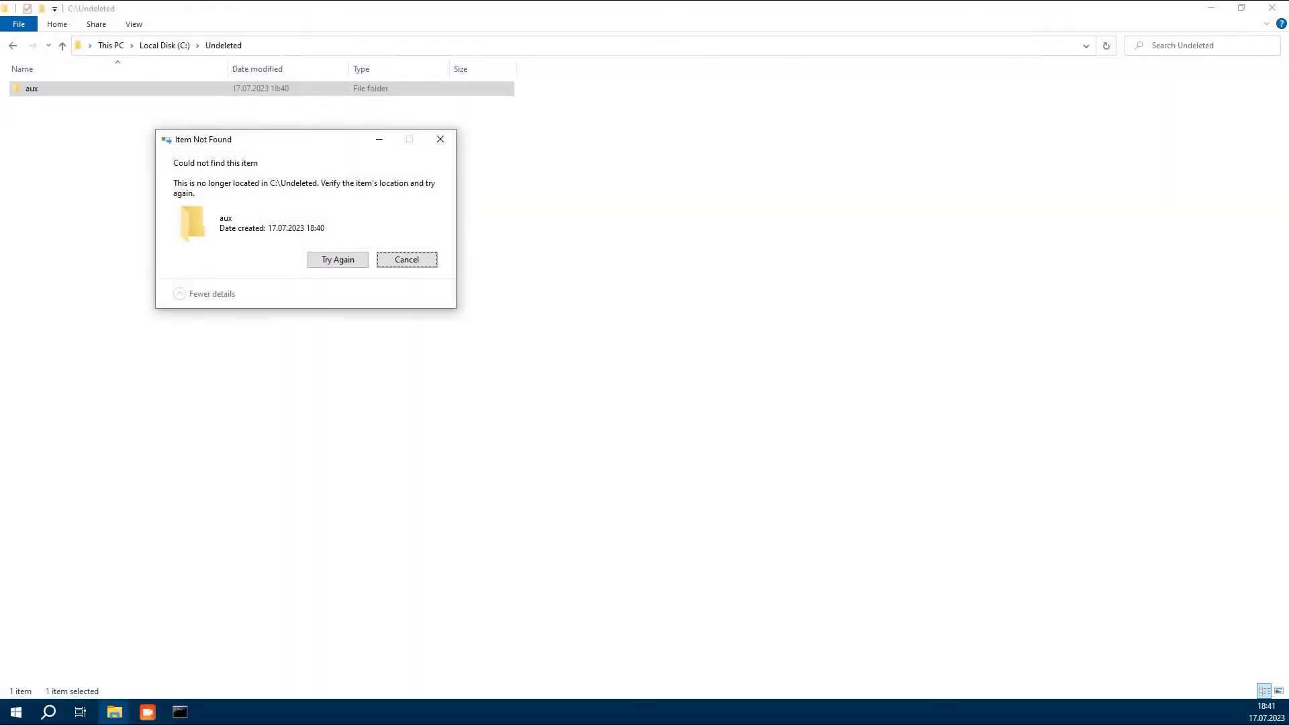
key("super+d")
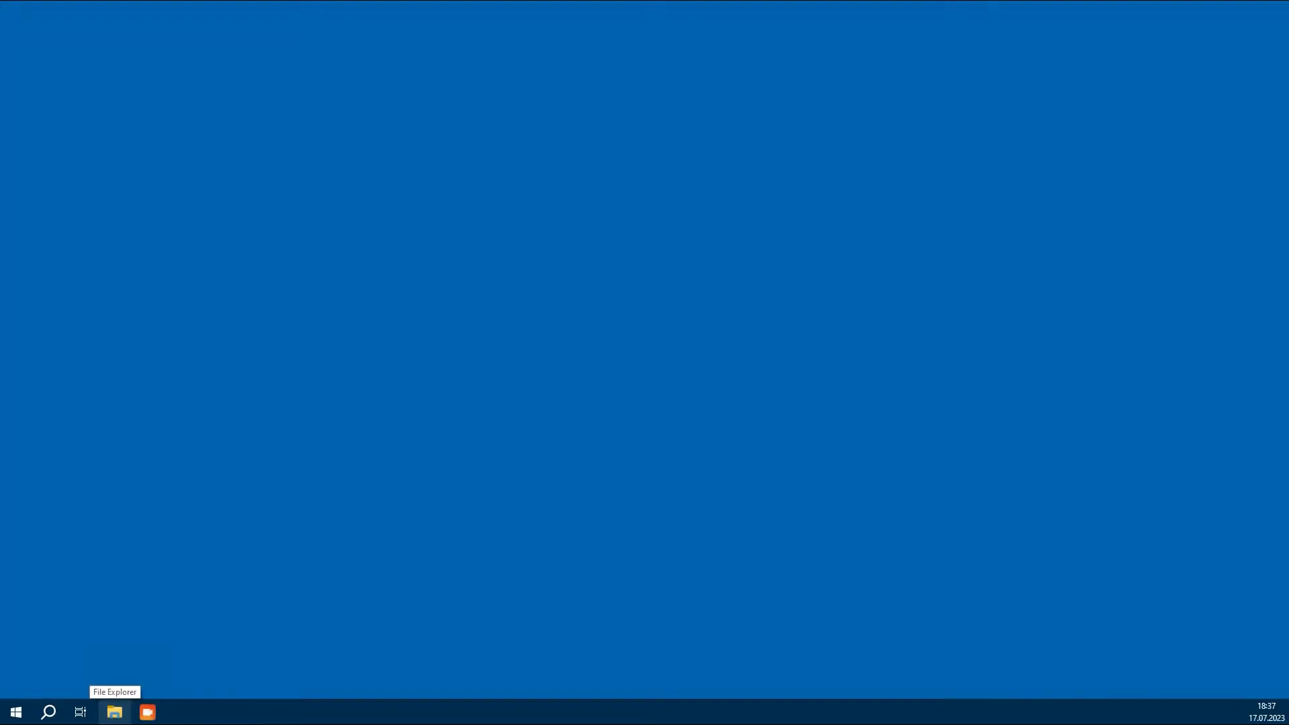
Step: Open Local Disk (C:) in File Explorer and add a new folder named Undeleted
left_click(114, 712)
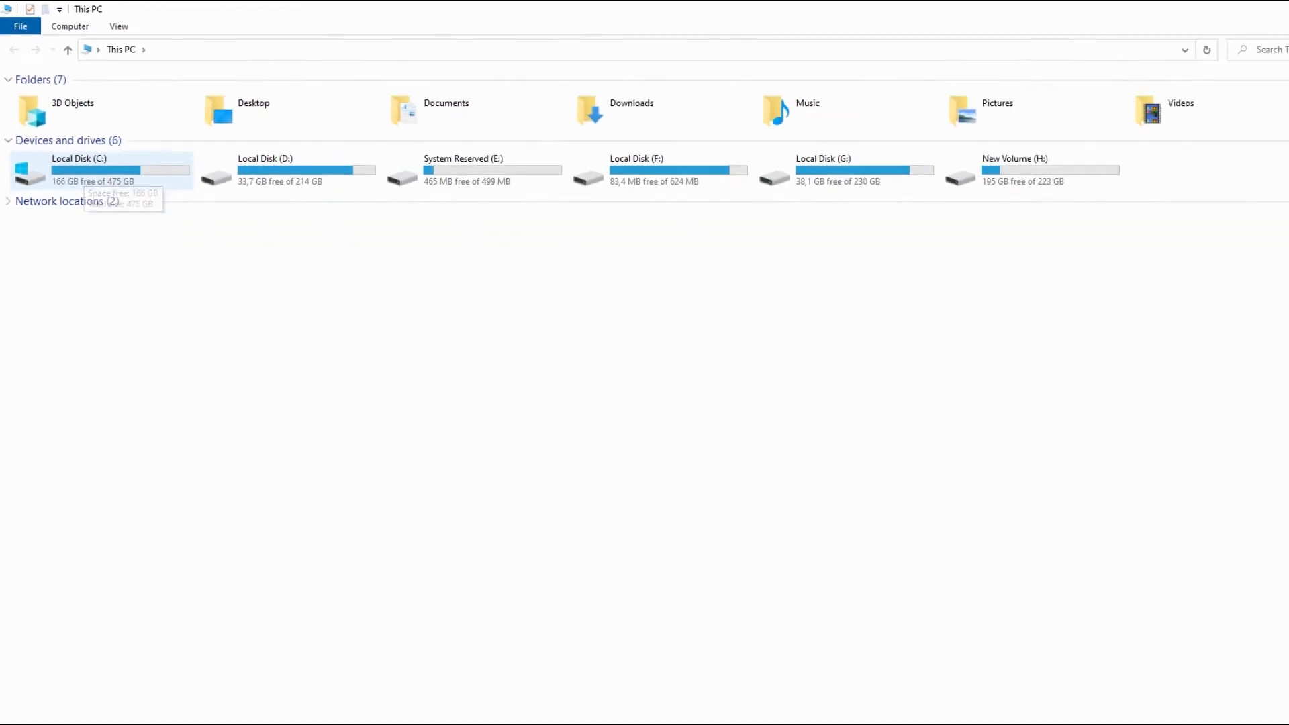
double_click(132, 178)
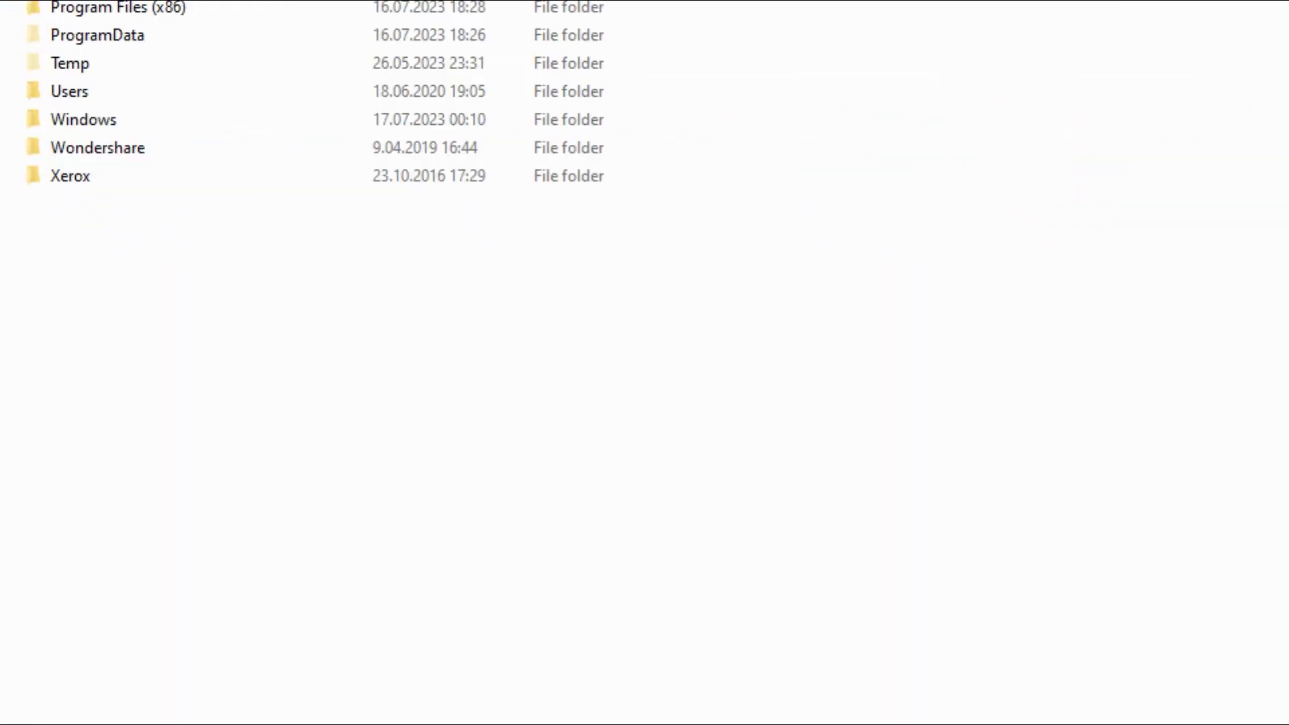
right_click(4, 365)
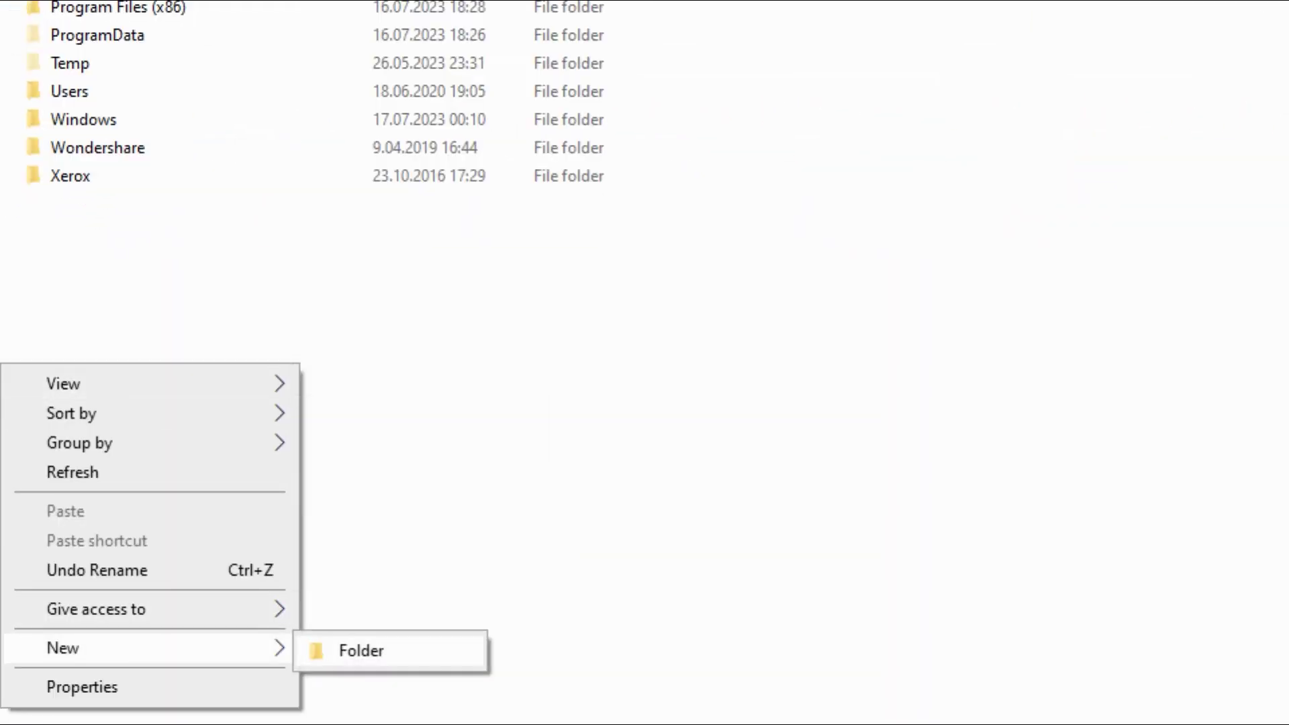
left_click(361, 651)
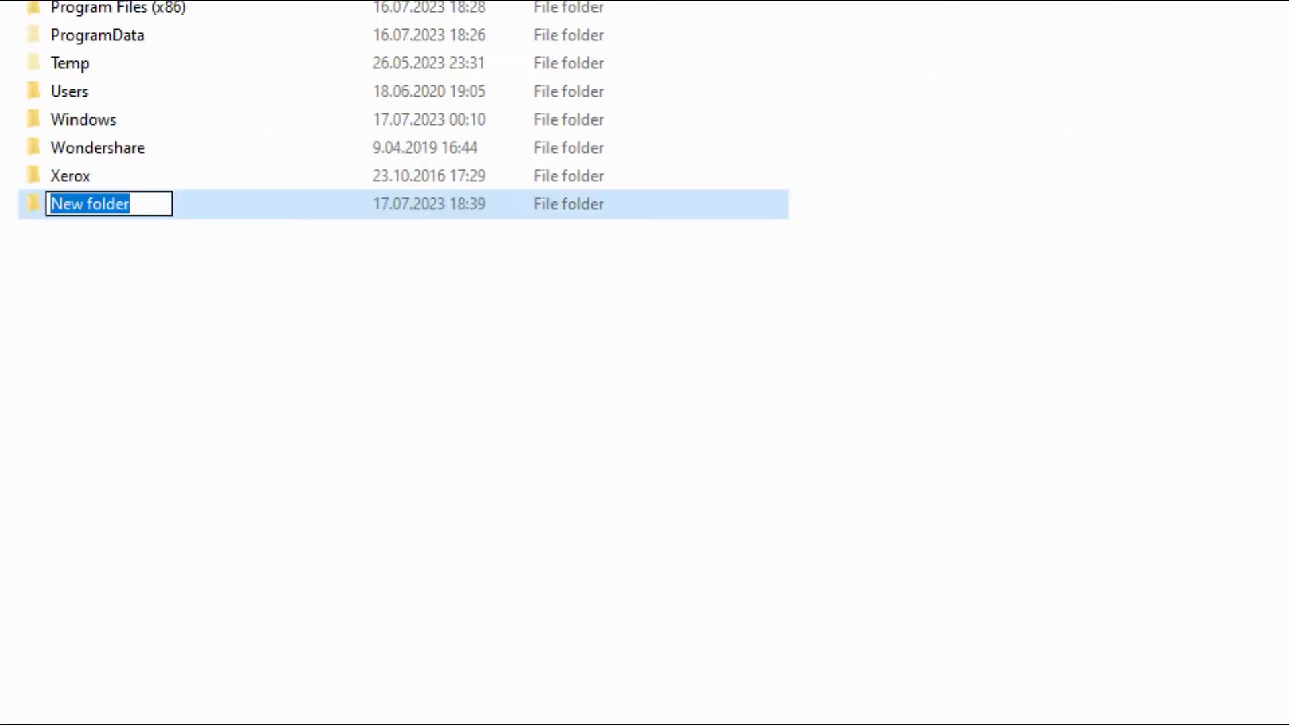
type("Undelet")
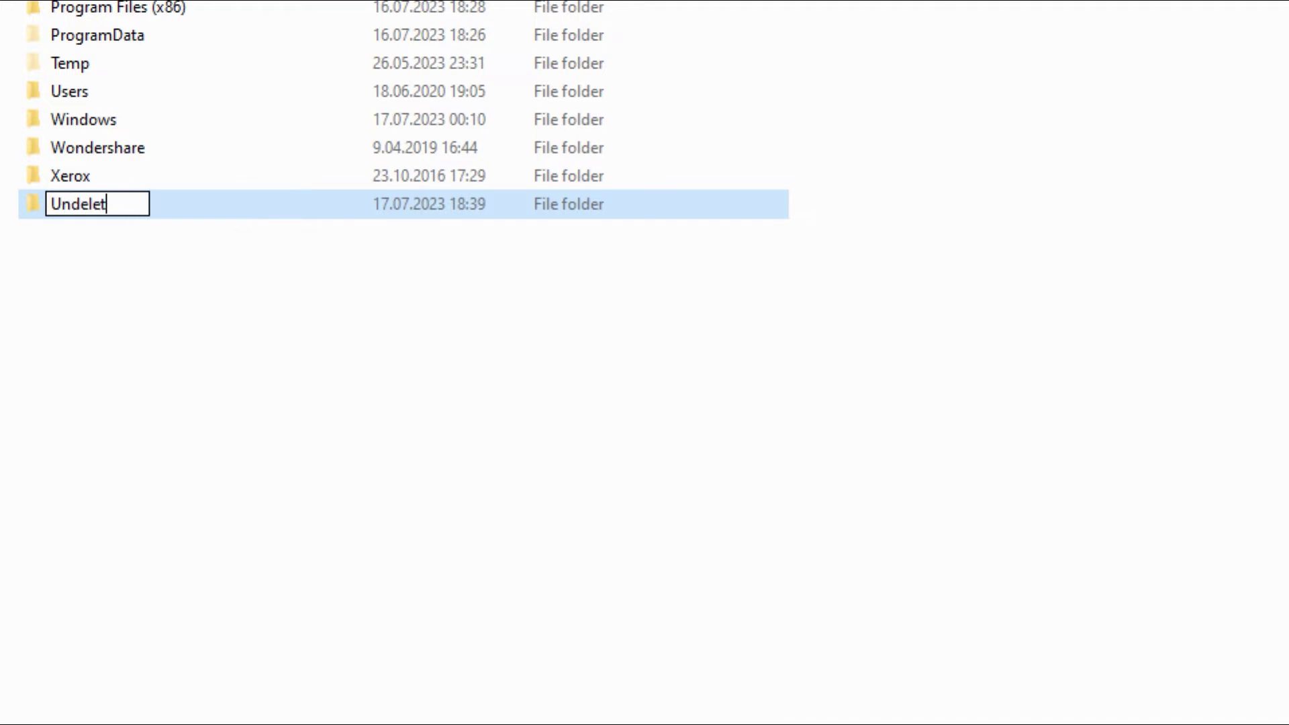
type("ed")
key("Return")
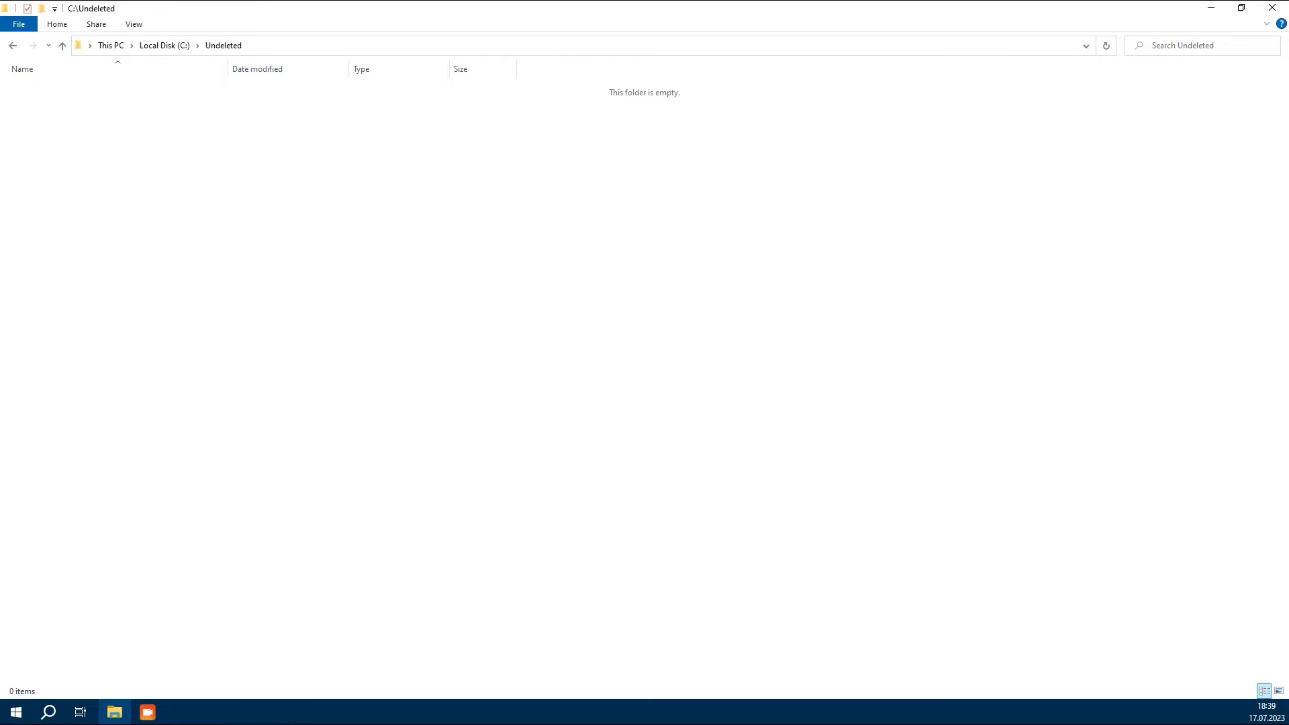
key("alt+d")
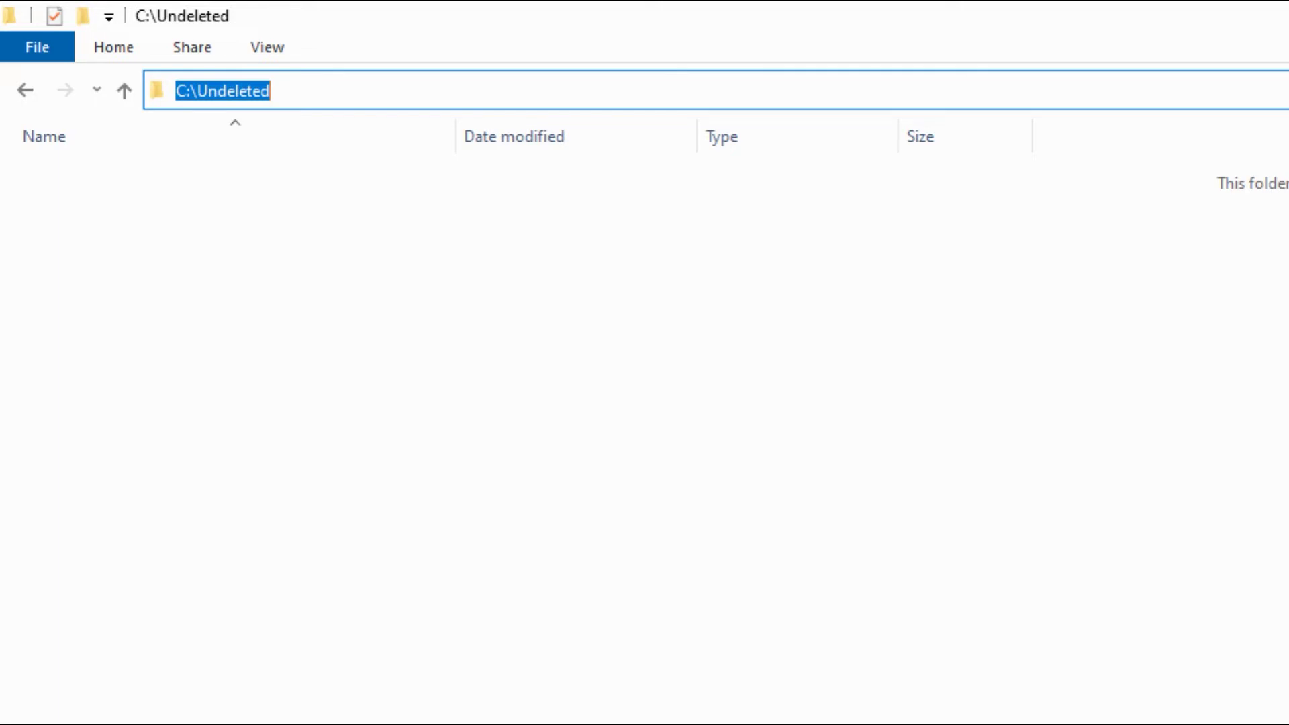
type("cmd")
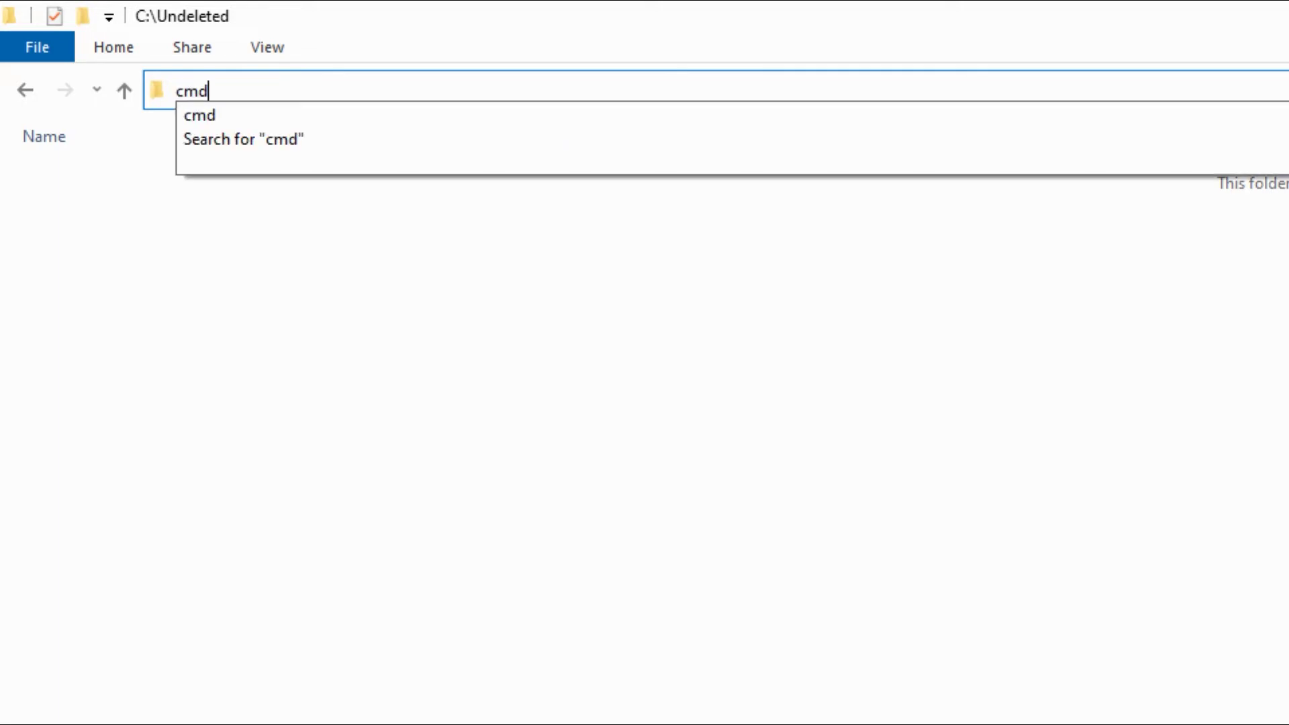
Step: Launch Command Prompt at C:\Undeleted from the address bar and run md aux\
key("Down")
key("Down")
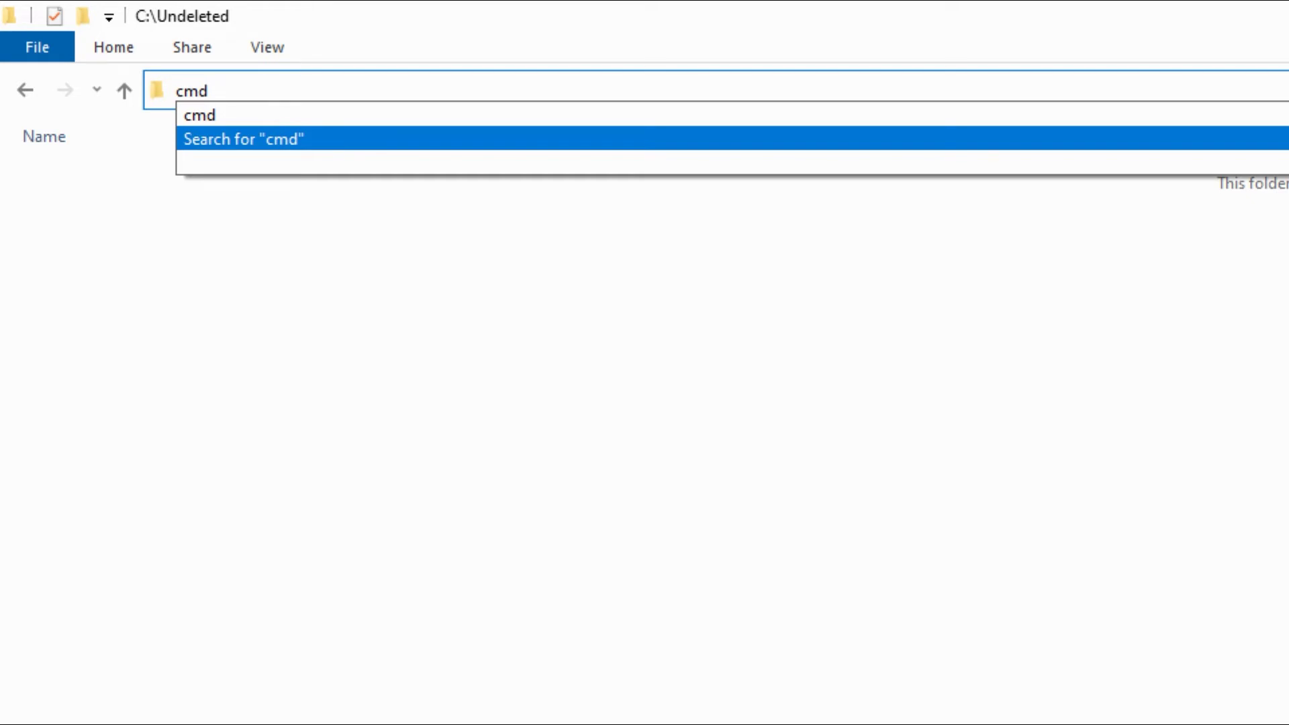
key("Return")
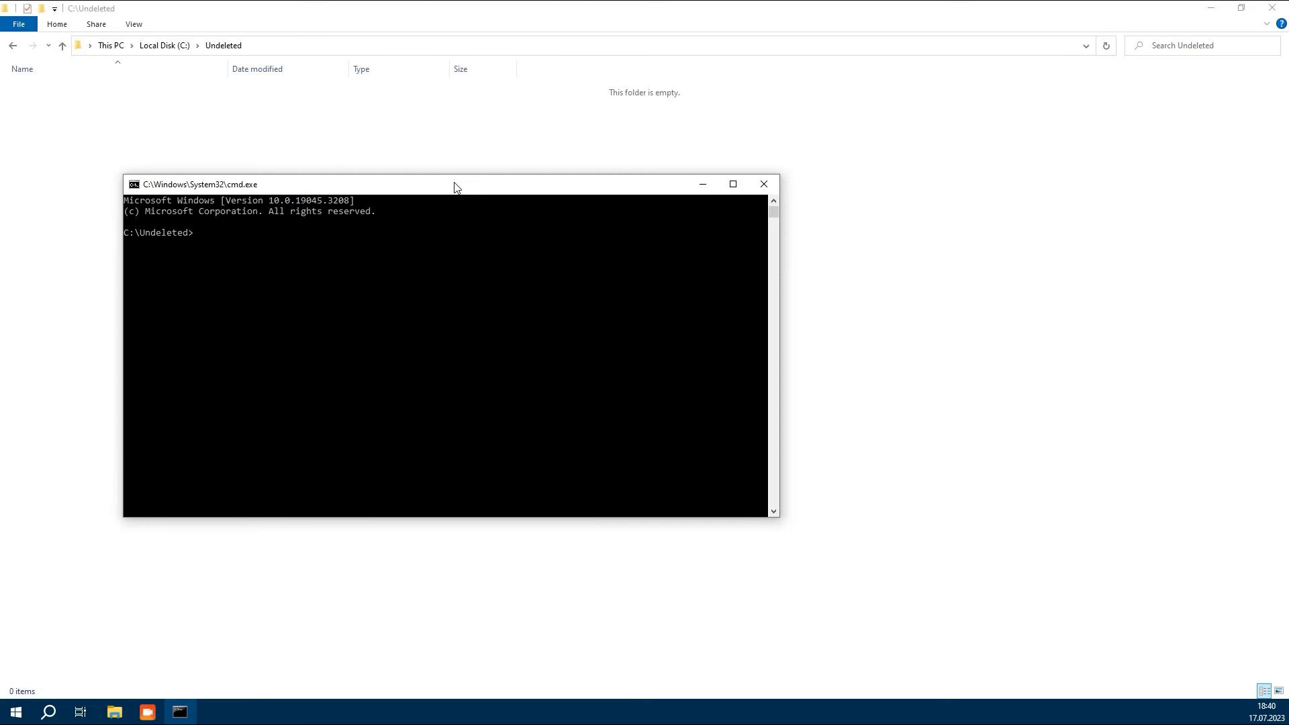
left_click_drag(455, 187, 454, 150)
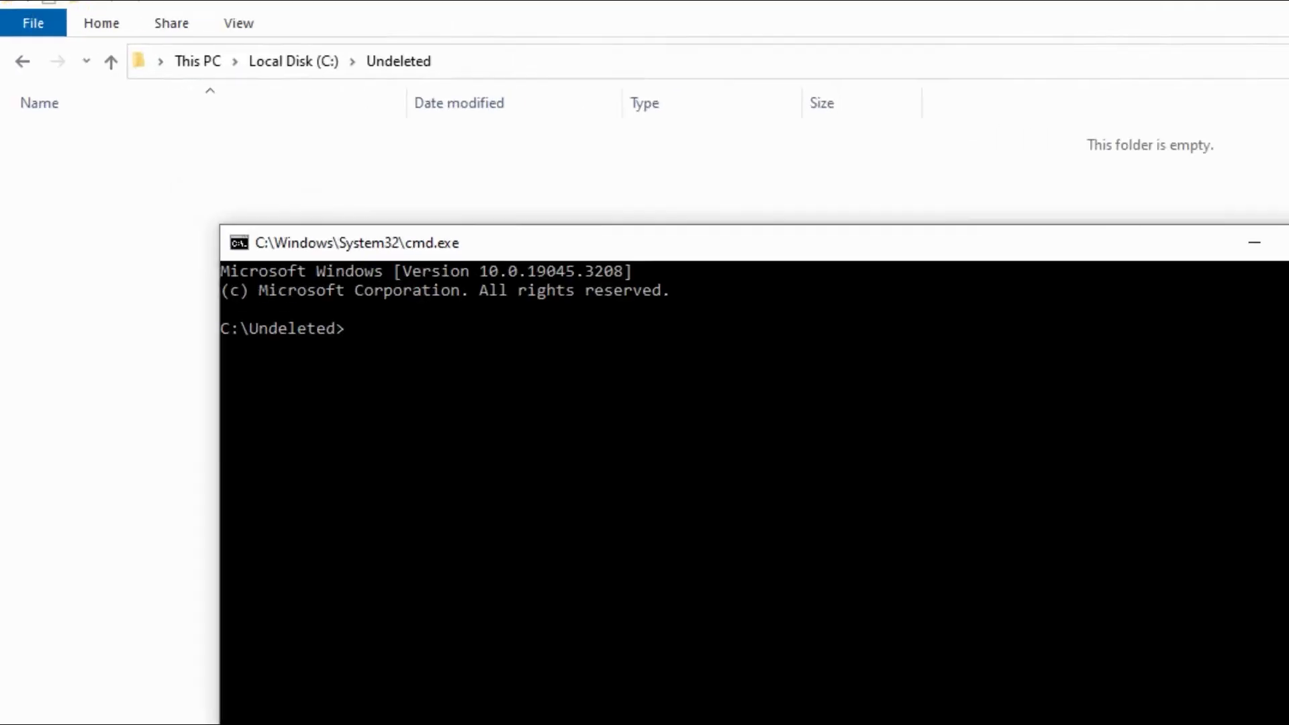
type("md ")
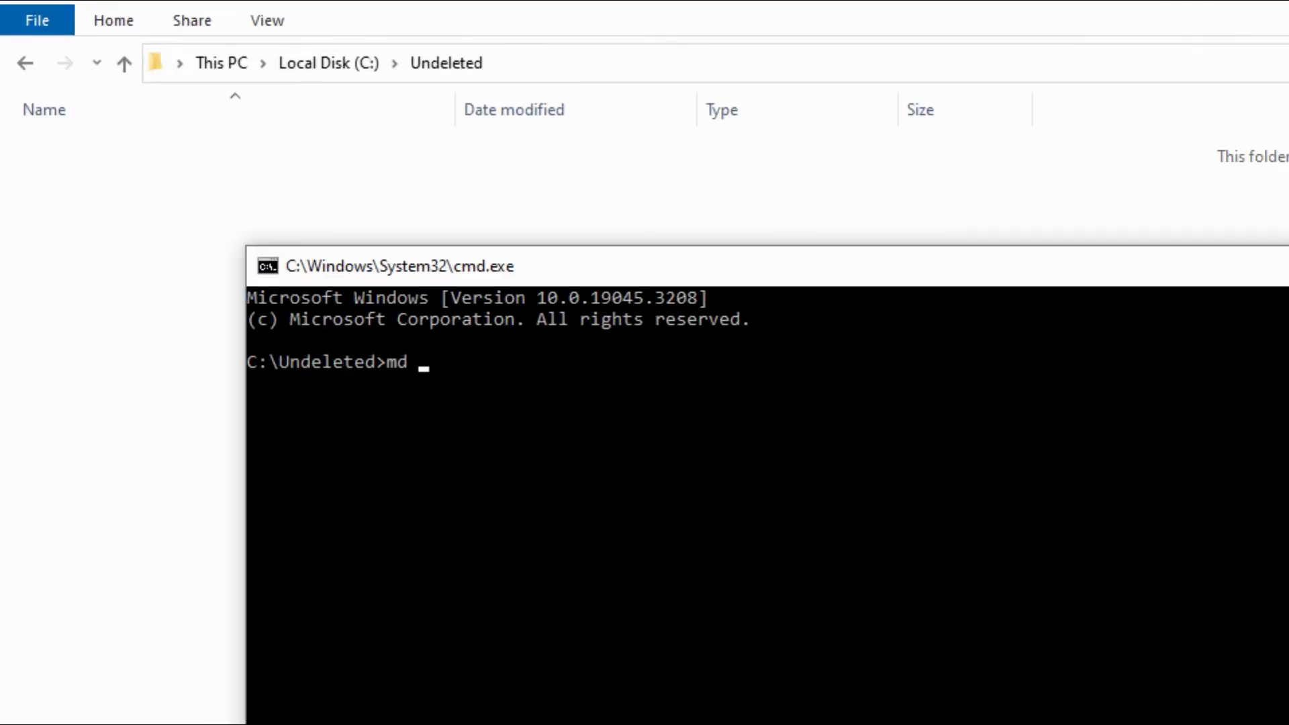
type("aux")
type("\\")
key("Return")
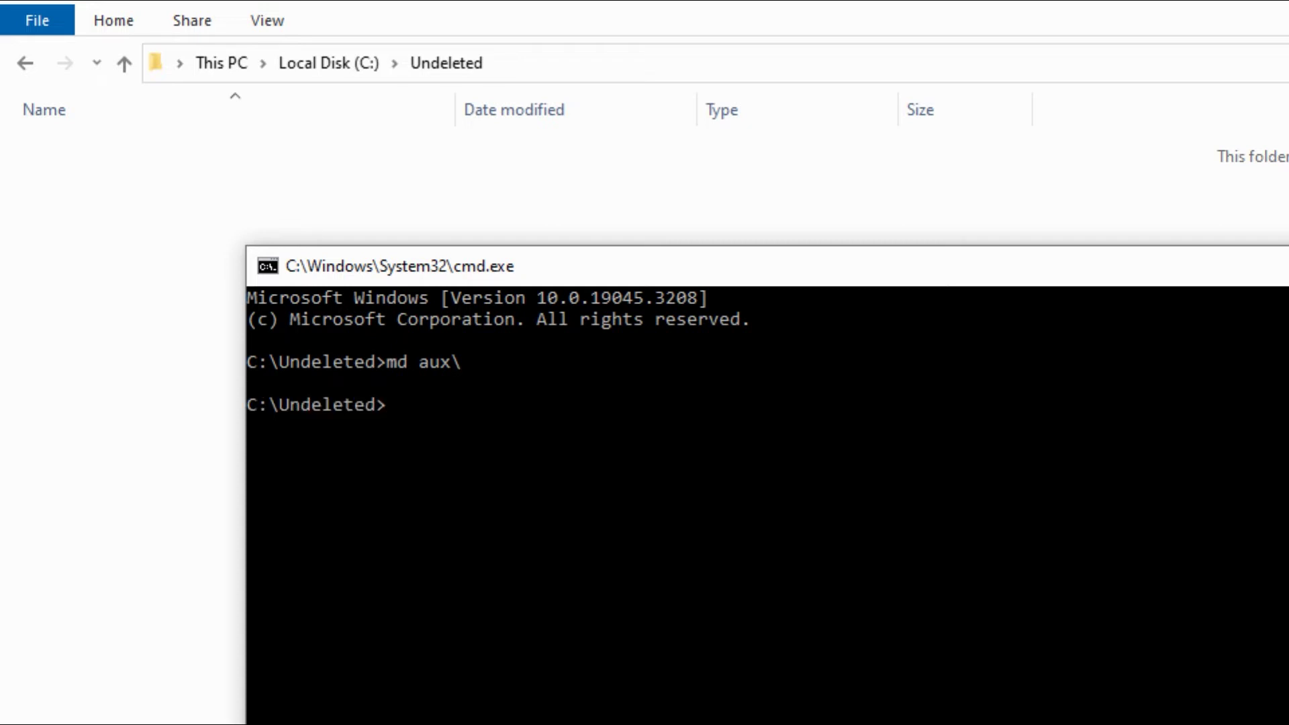
Step: Refresh Undeleted to show aux, try deleting it, and dismiss the item-not-found error
right_click(2, 148)
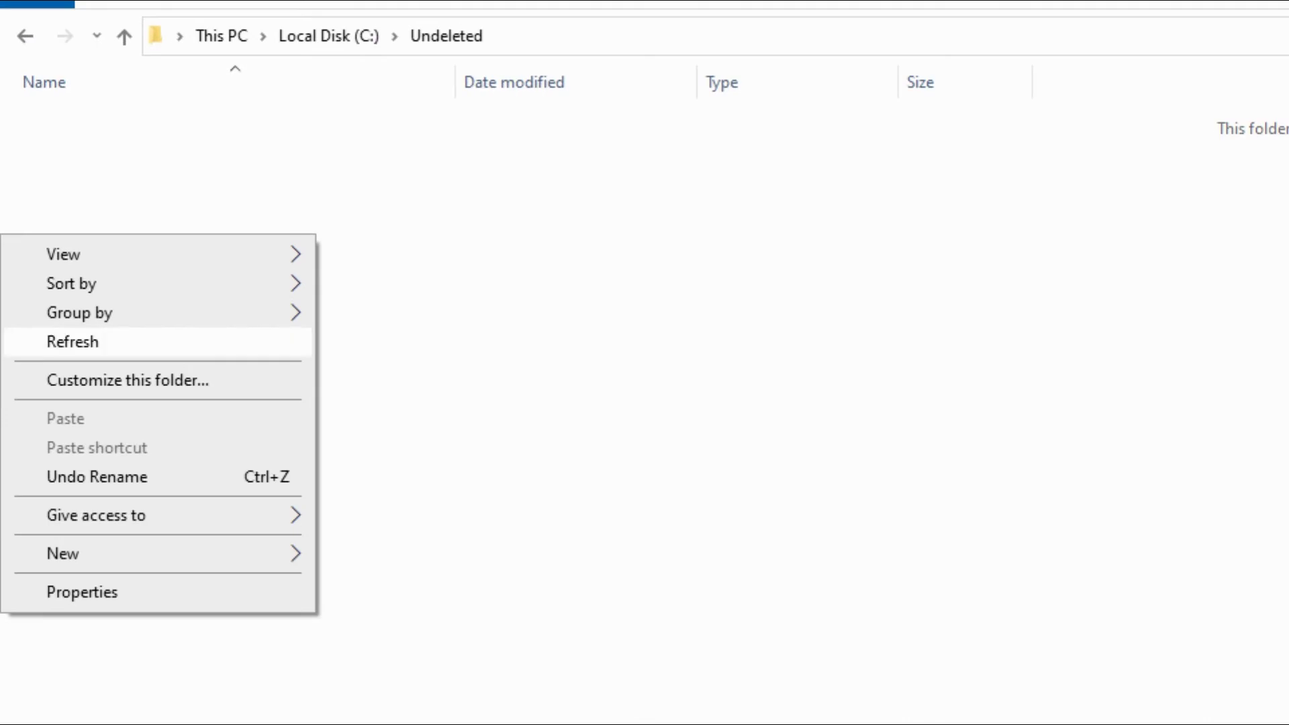
left_click(36, 199)
left_click(31, 89)
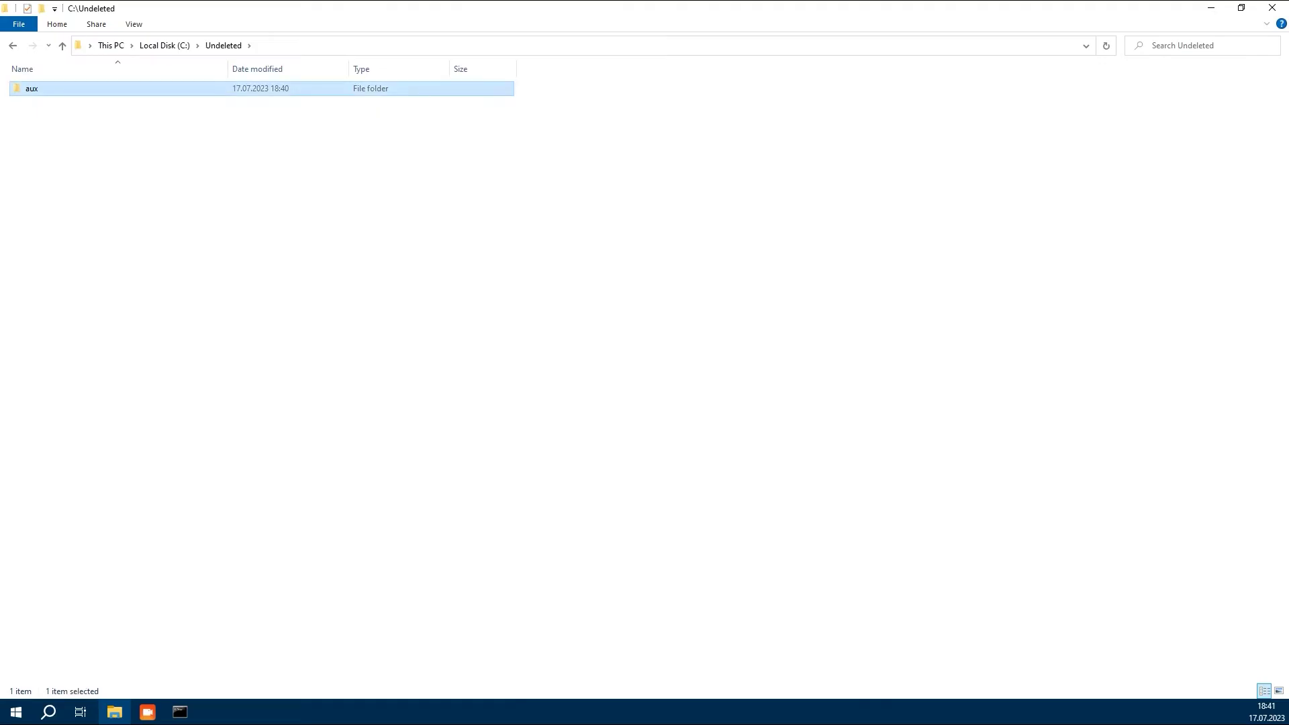
key("Delete")
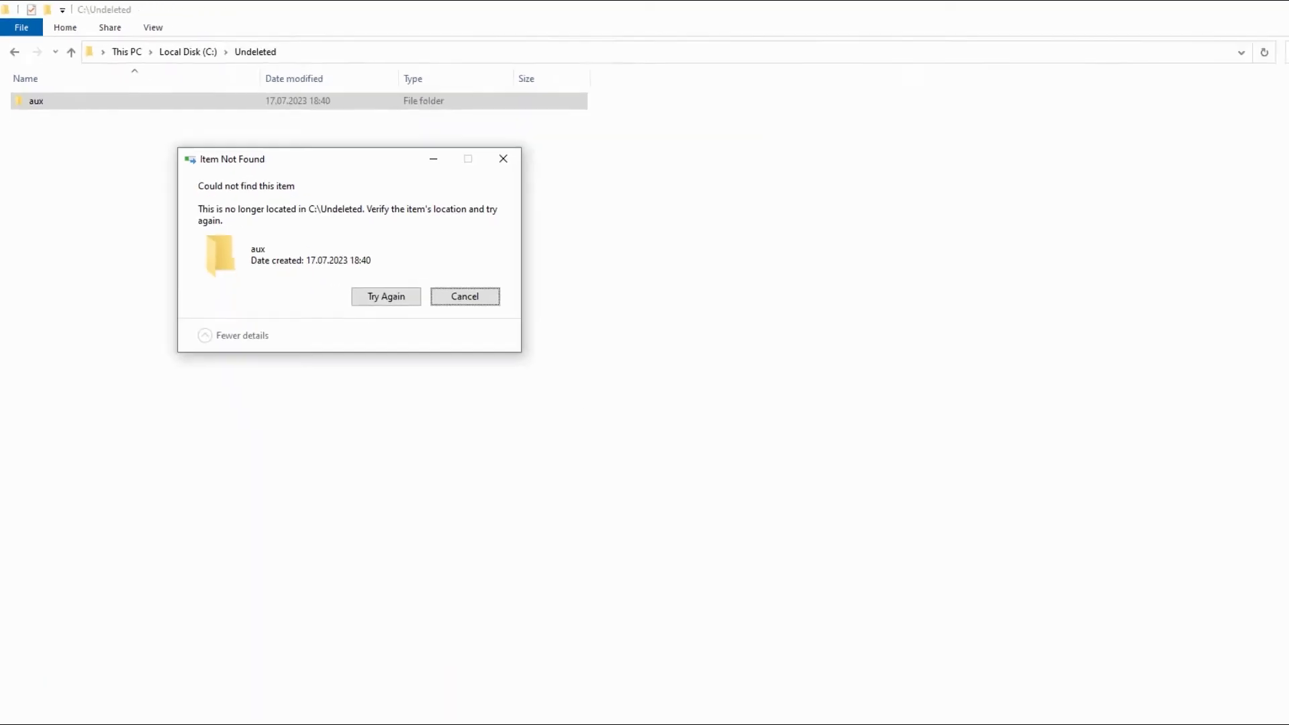
key("Escape")
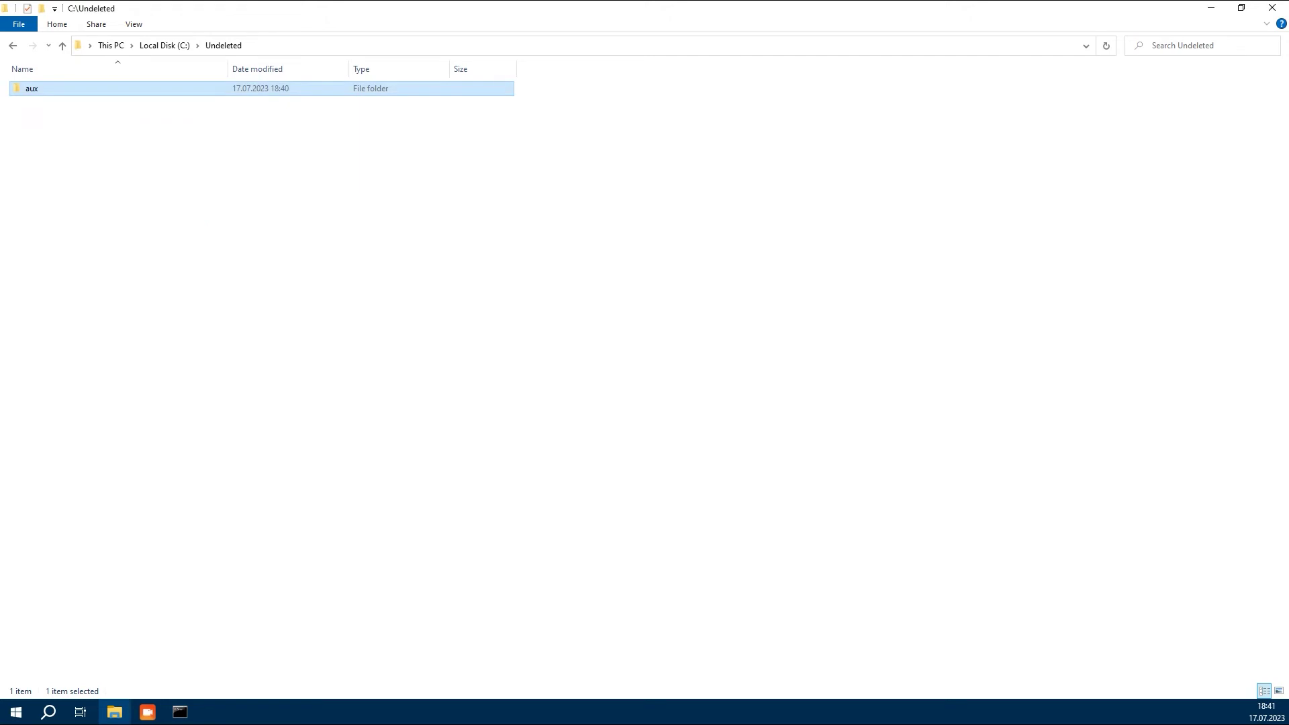
Step: Try renaming aux to 'New Folder', which fails with an item-not-found error
key("F2")
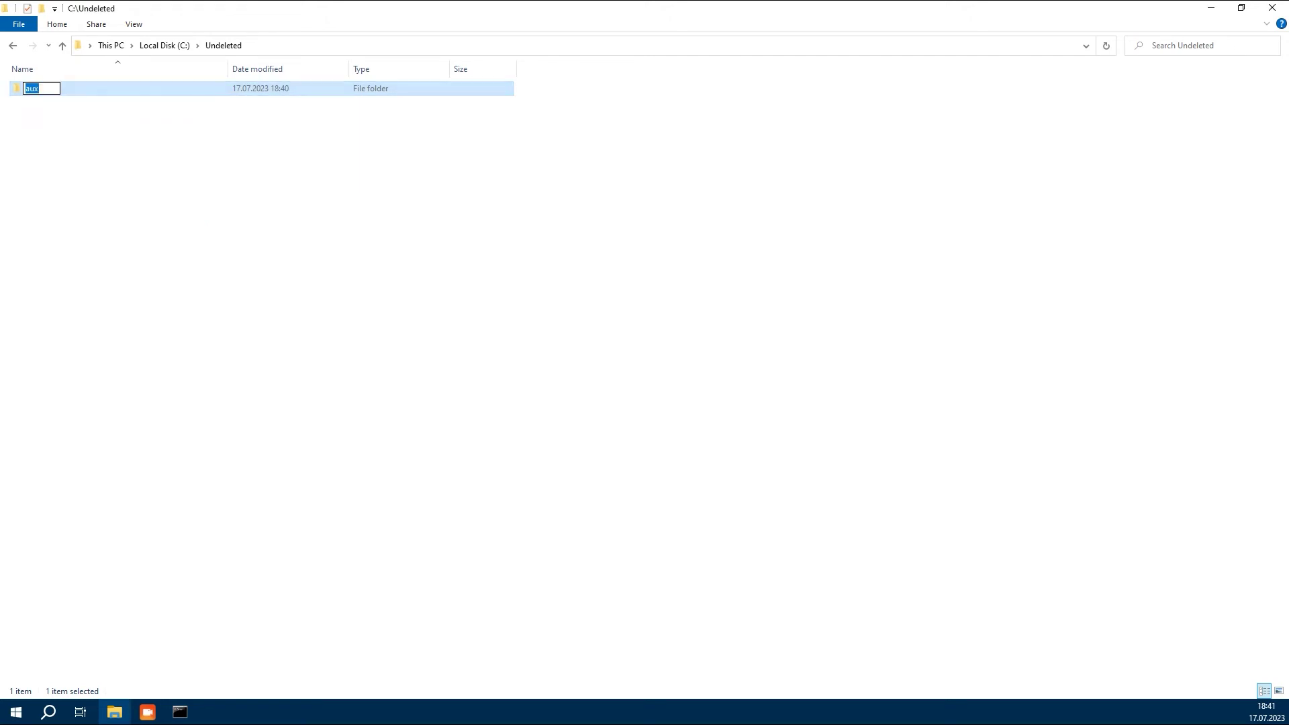
type("New")
type(" Folder")
key("Return")
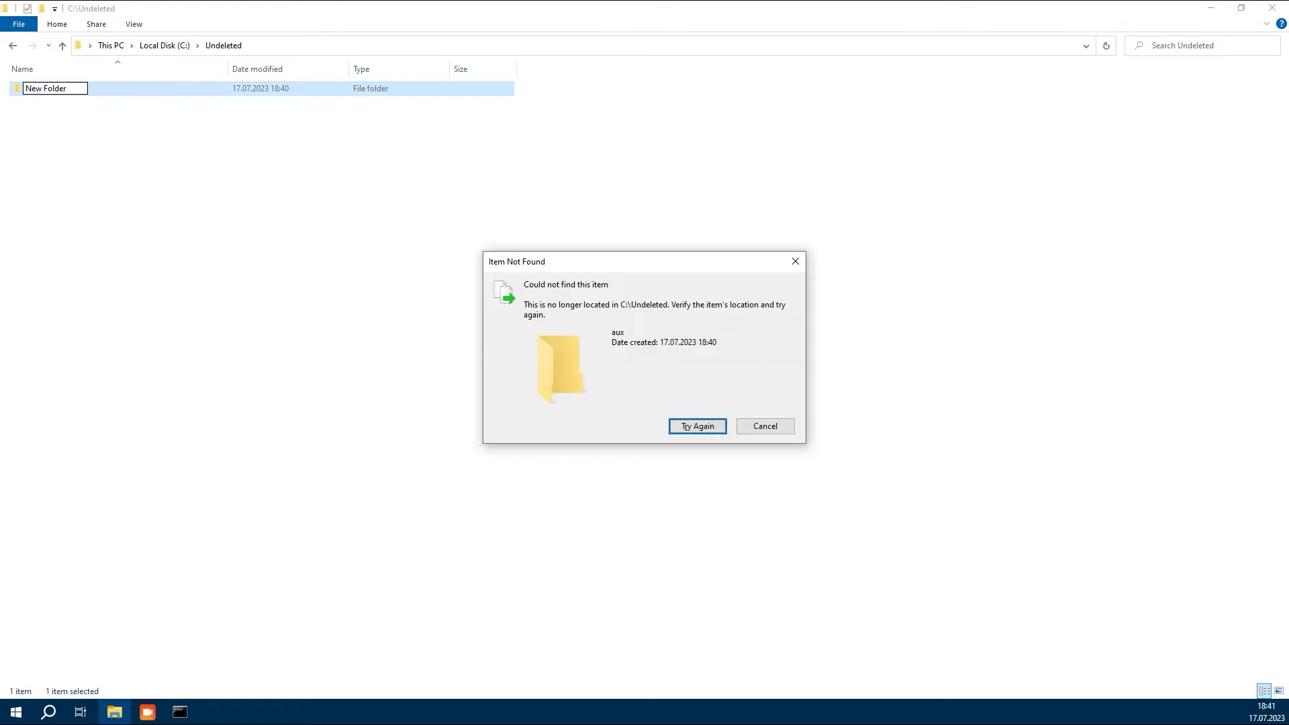
left_click_drag(624, 261, 226, 130)
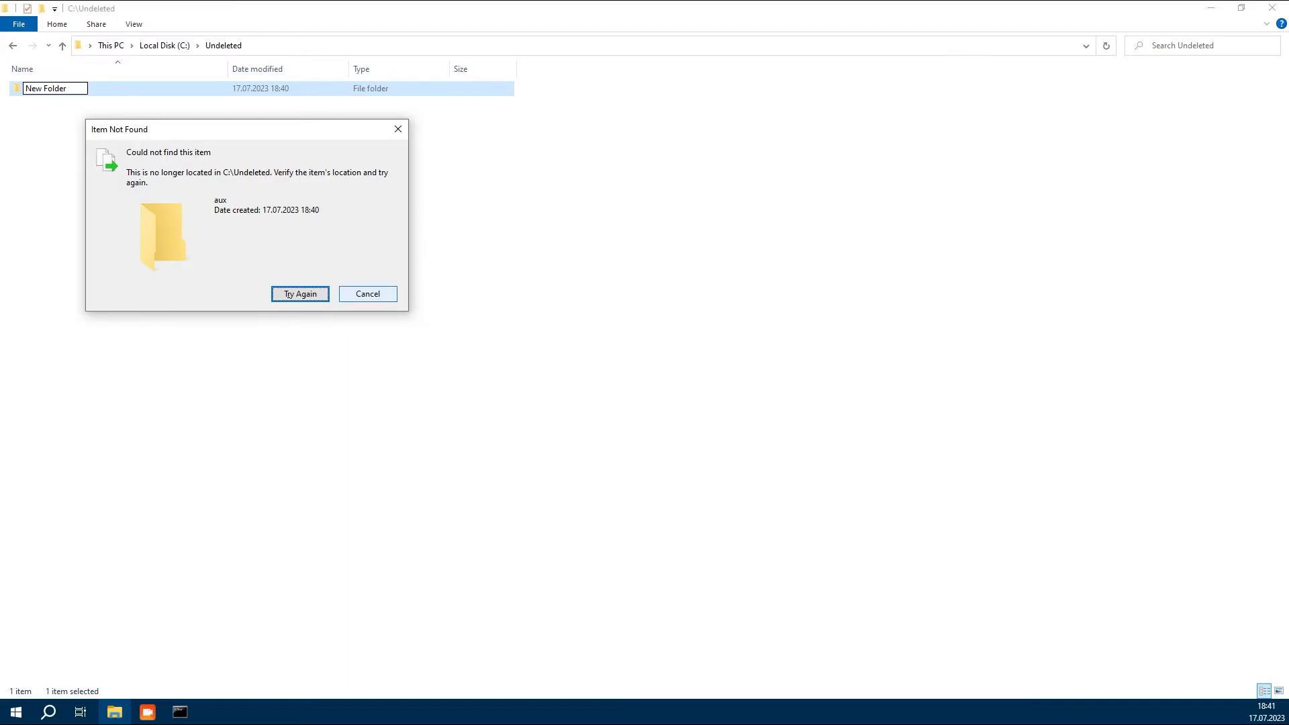
Step: Create a new folder in Undeleted and try naming it aux, which is rejected
left_click(578, 586)
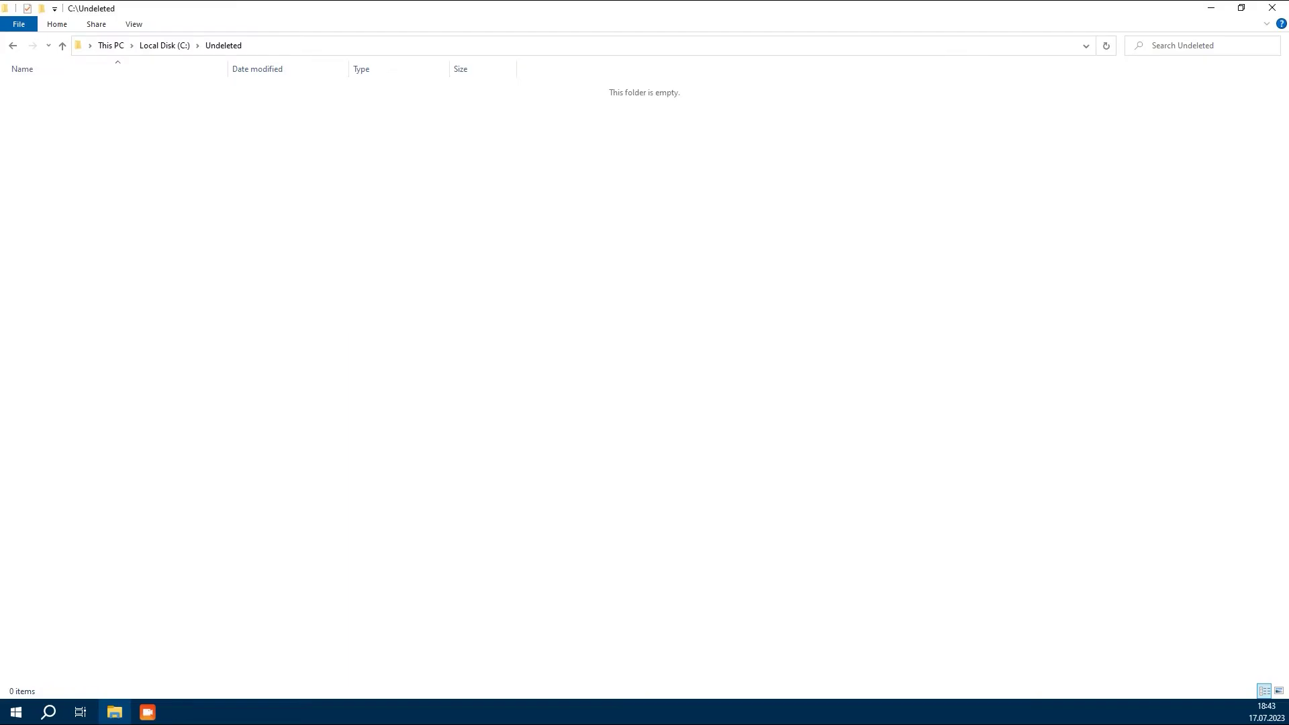
right_click(3, 113)
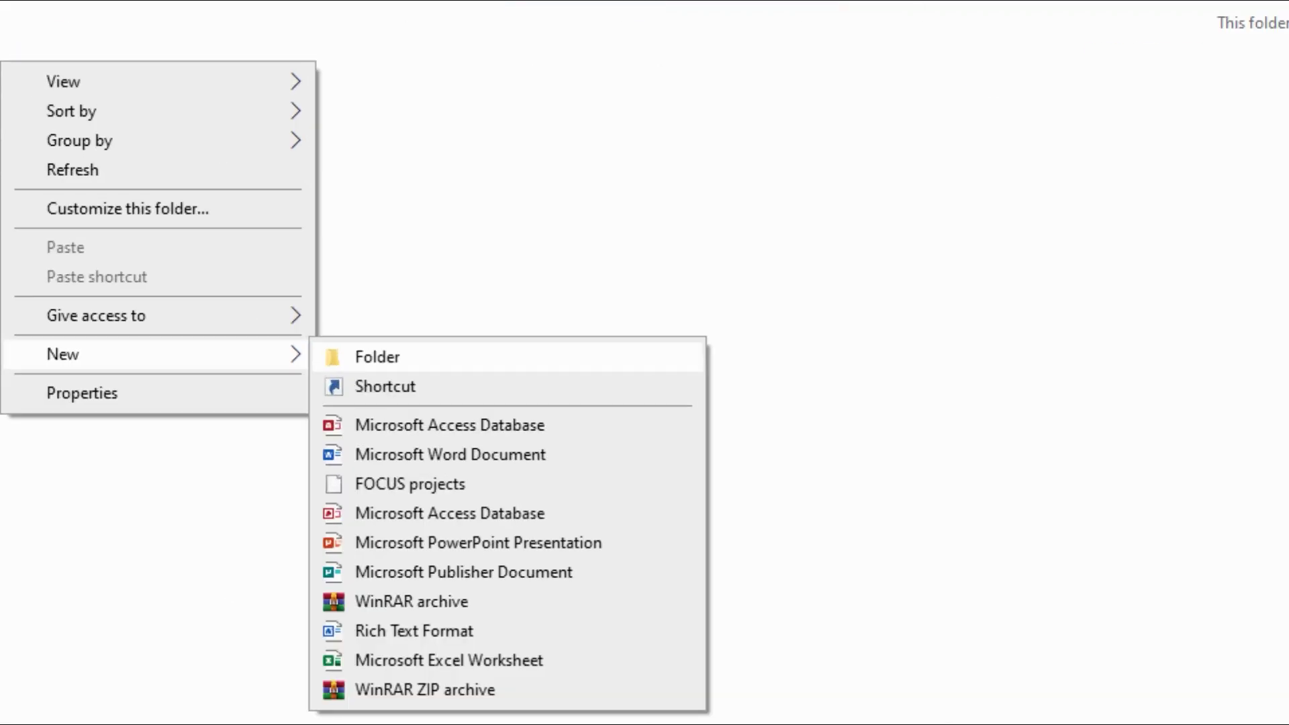
left_click(378, 356)
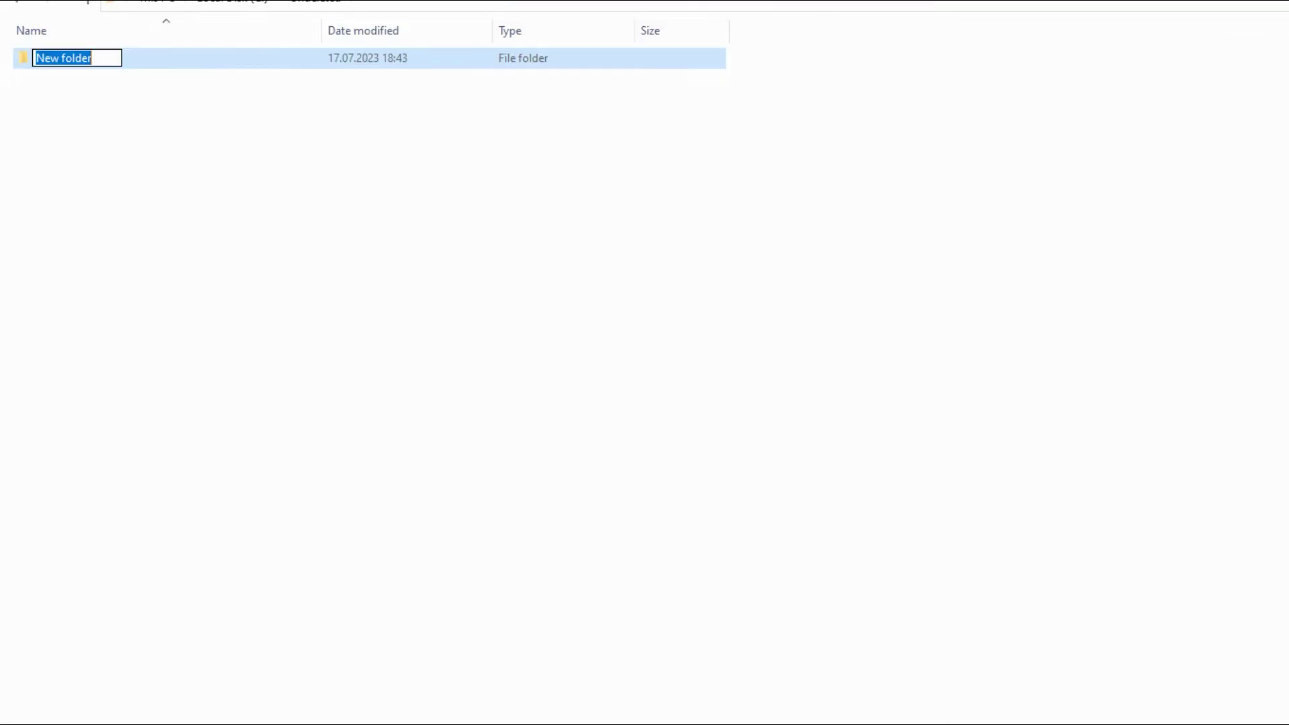
type("aux")
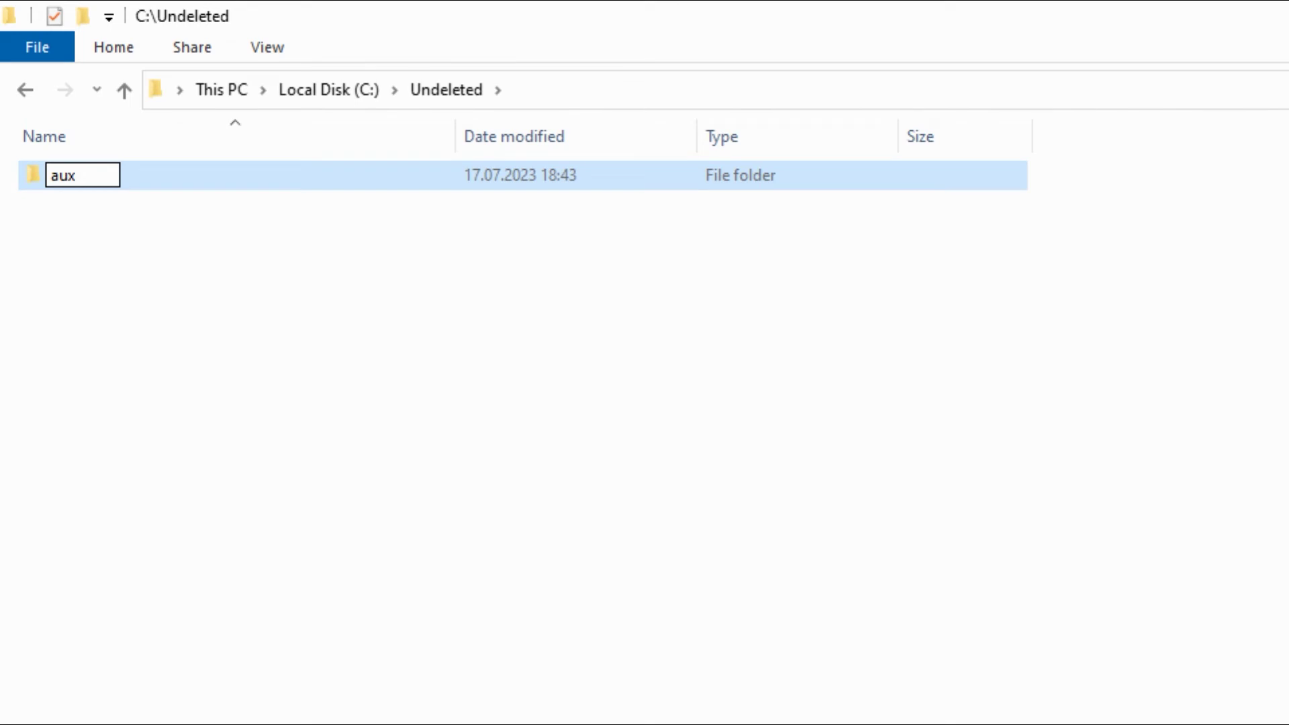
key("Return")
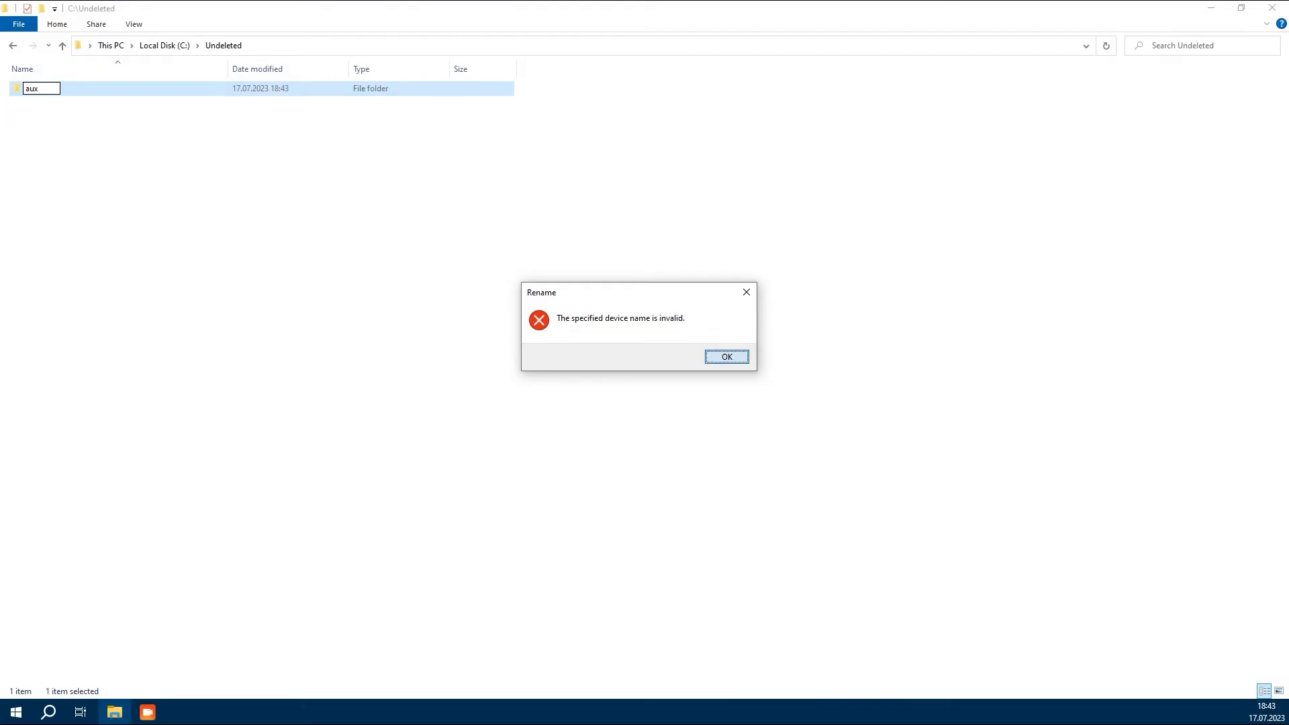
key("Return")
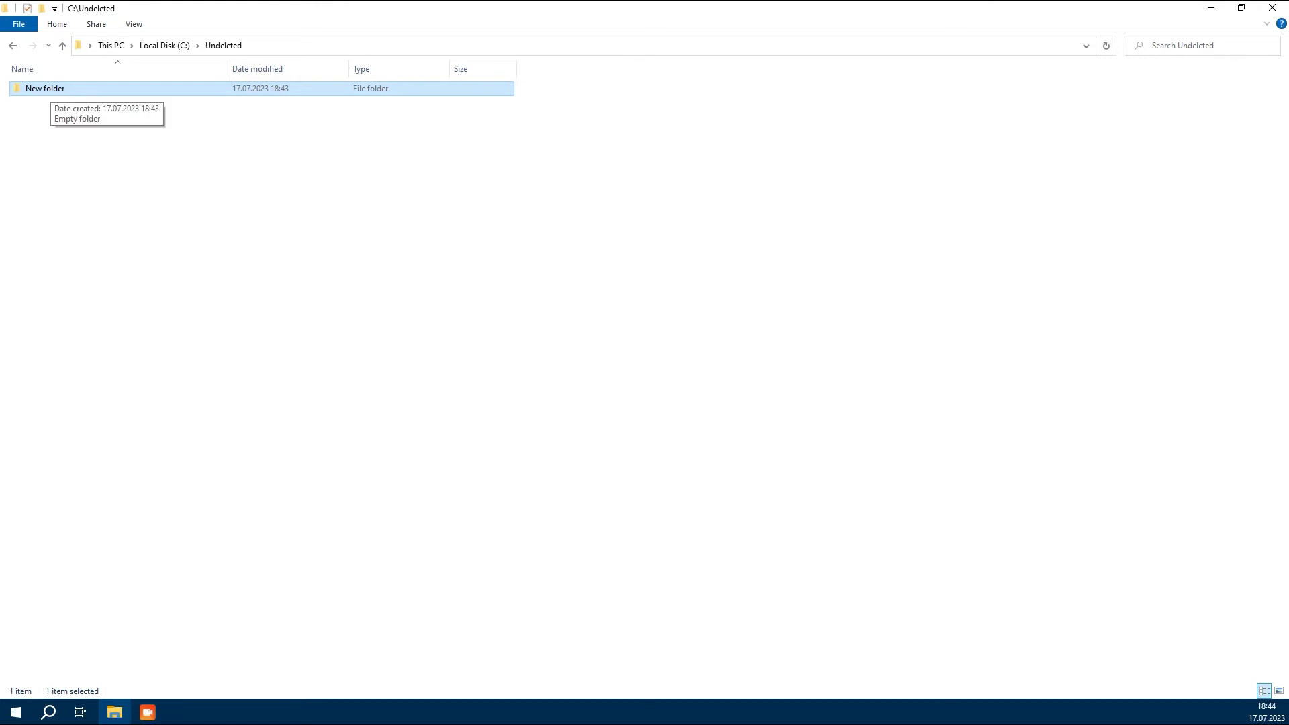
Step: Try renaming New folder to con and prn, dismissing each invalid-name error
key("F2")
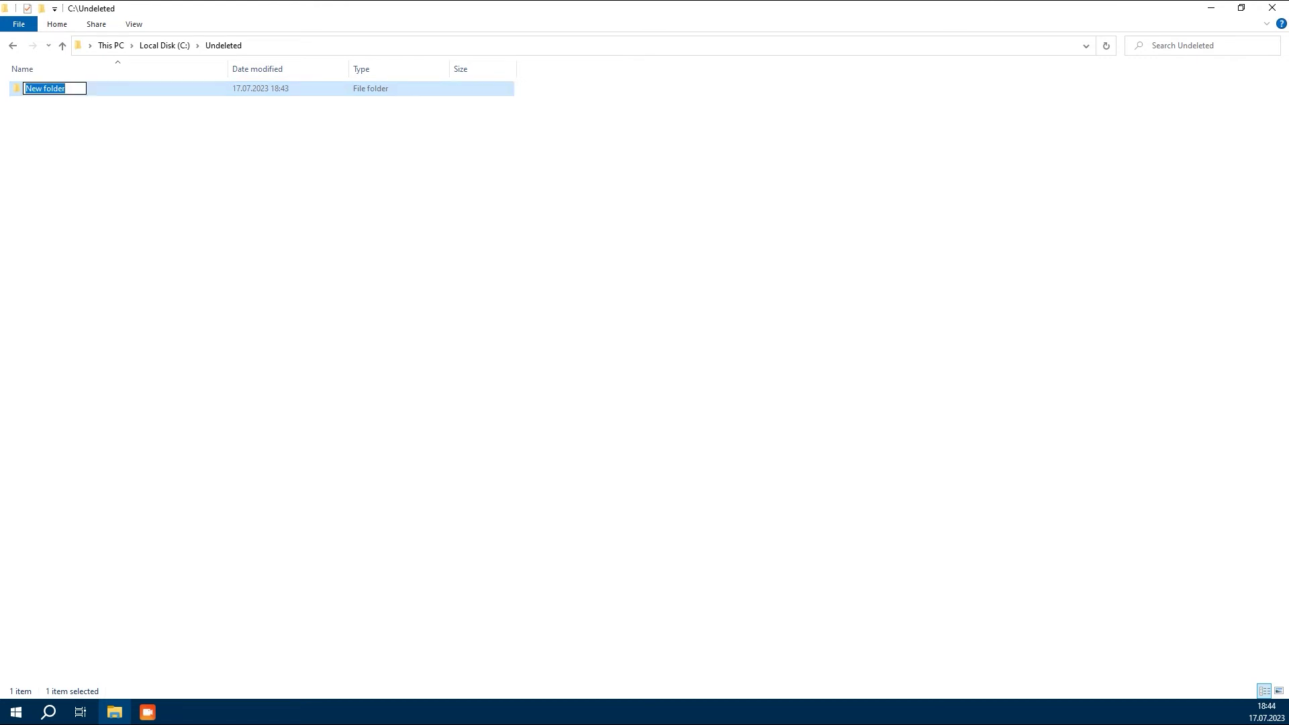
type("con")
key("Return")
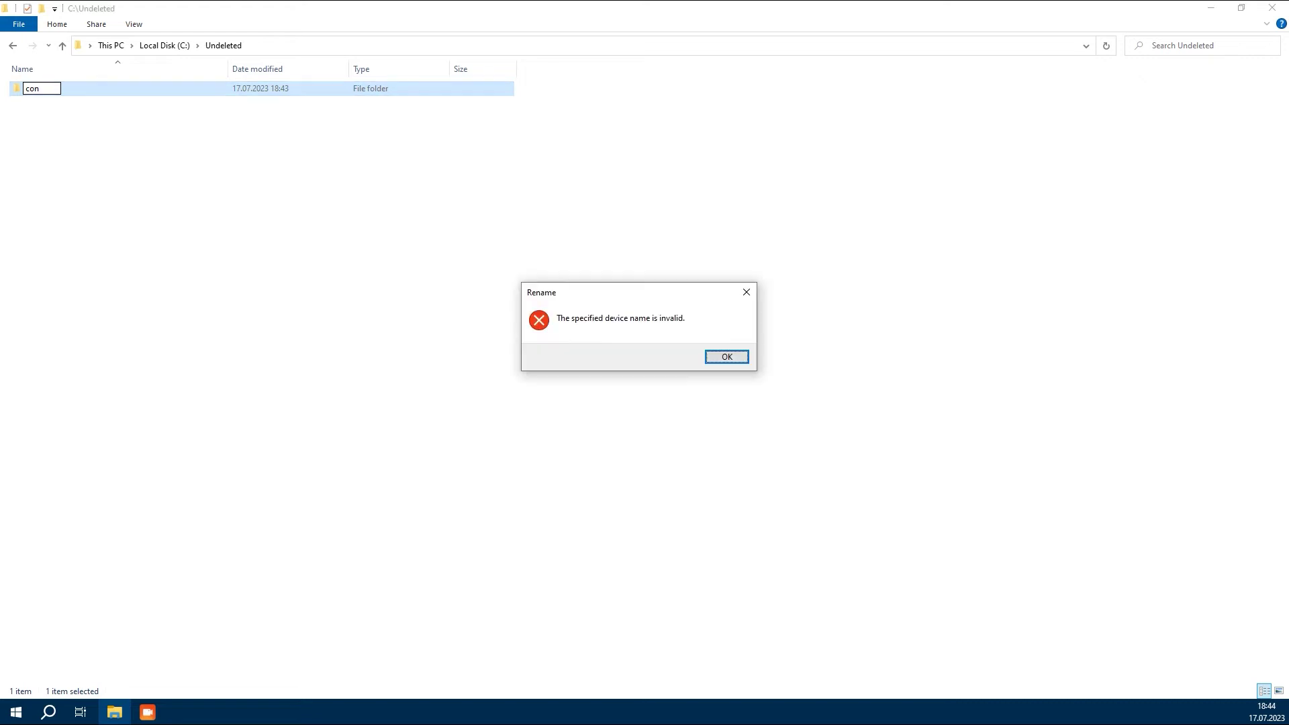
left_click_drag(632, 291, 228, 161)
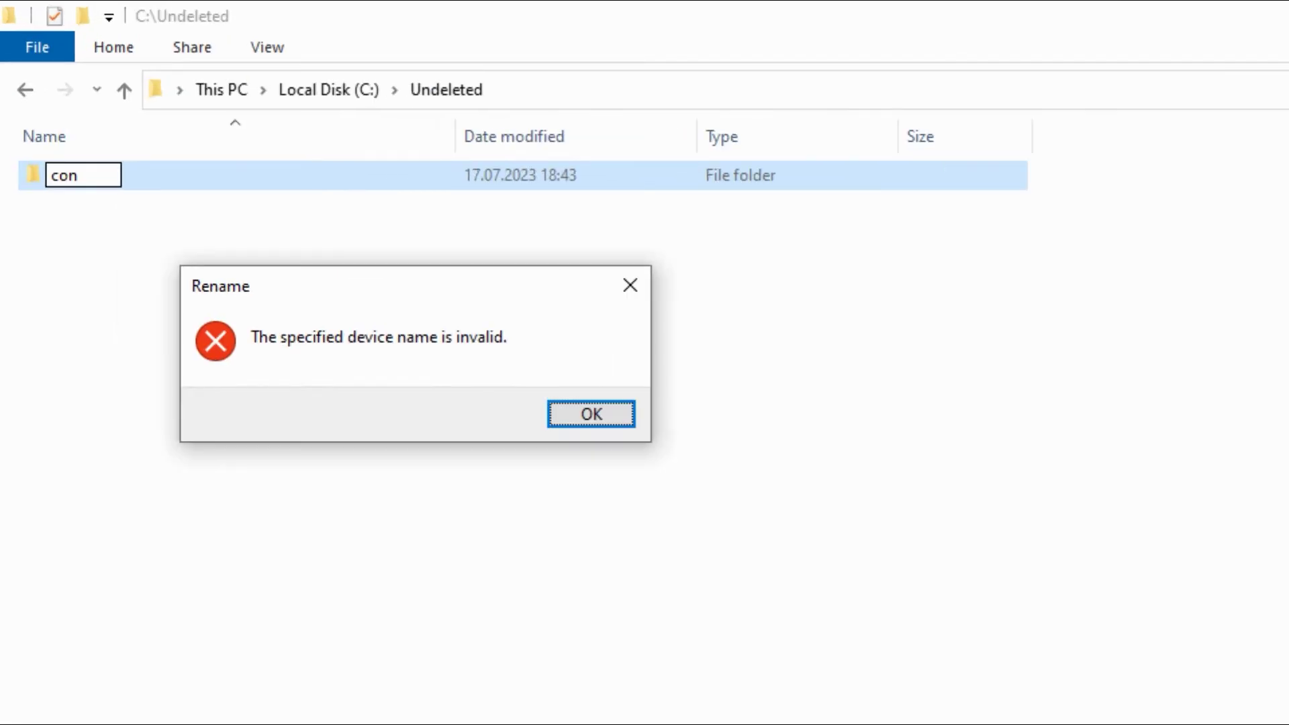
key("Return")
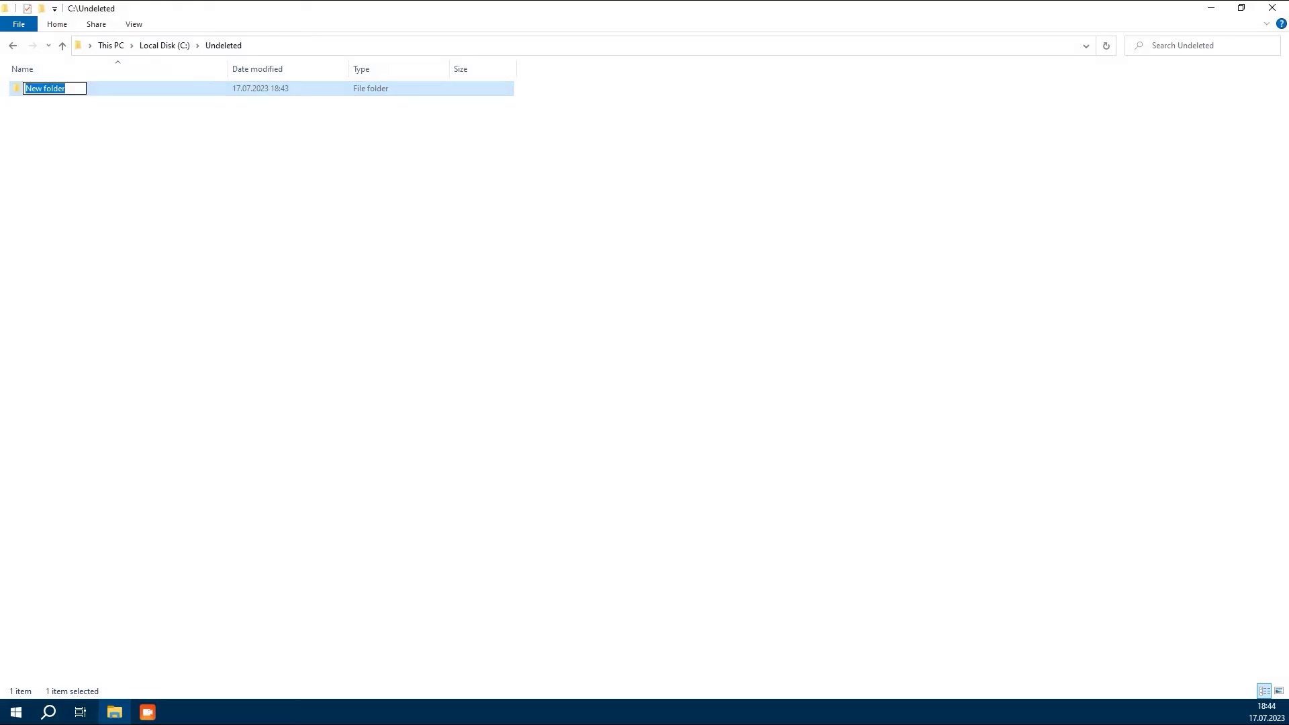
type("prn")
key("Return")
left_click_drag(632, 289, 181, 138)
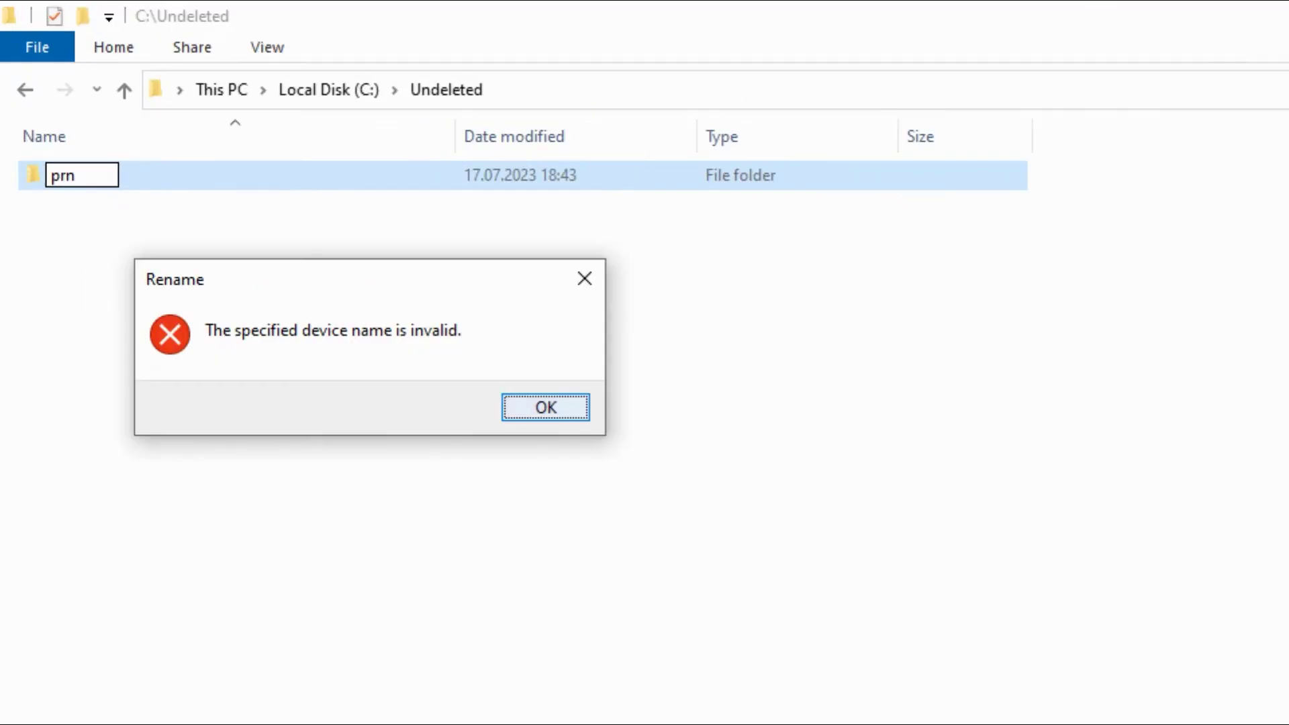
key("Return")
Step: Try renaming the folder to nul and dismiss the resulting error
key("F2")
type("nu")
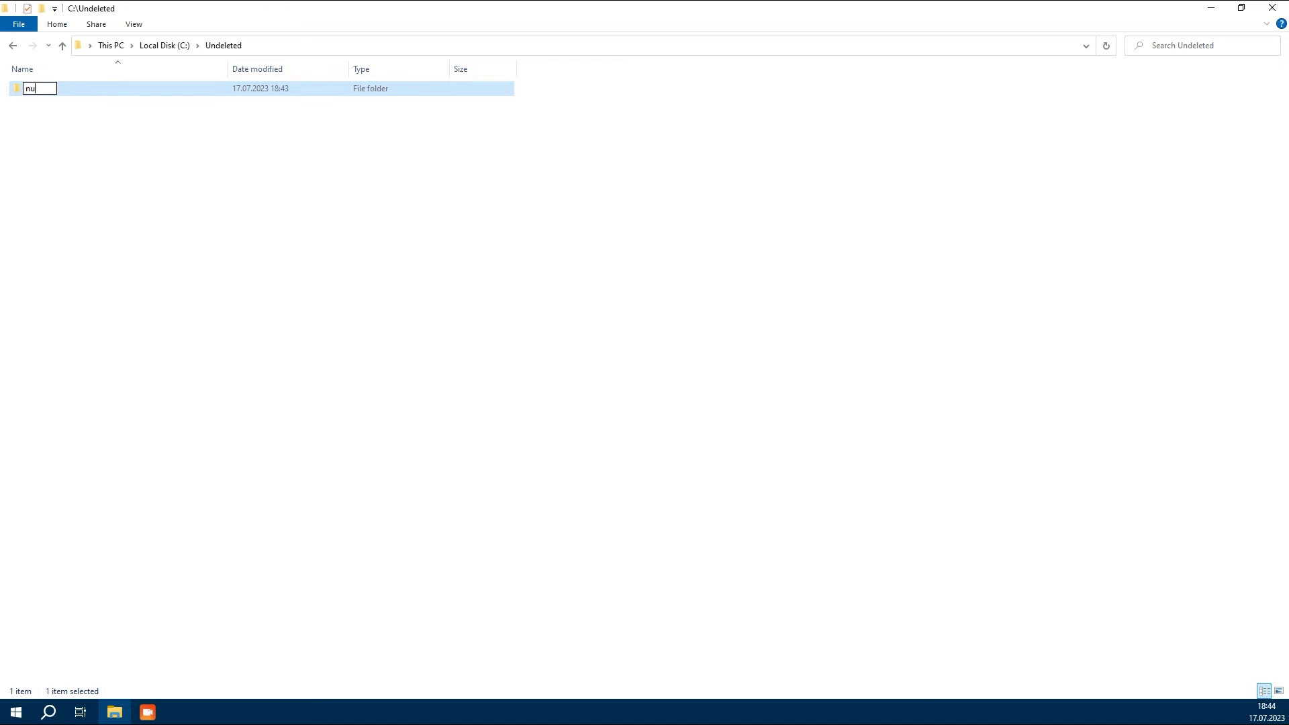
type("l")
key("Return")
left_click_drag(616, 297, 190, 135)
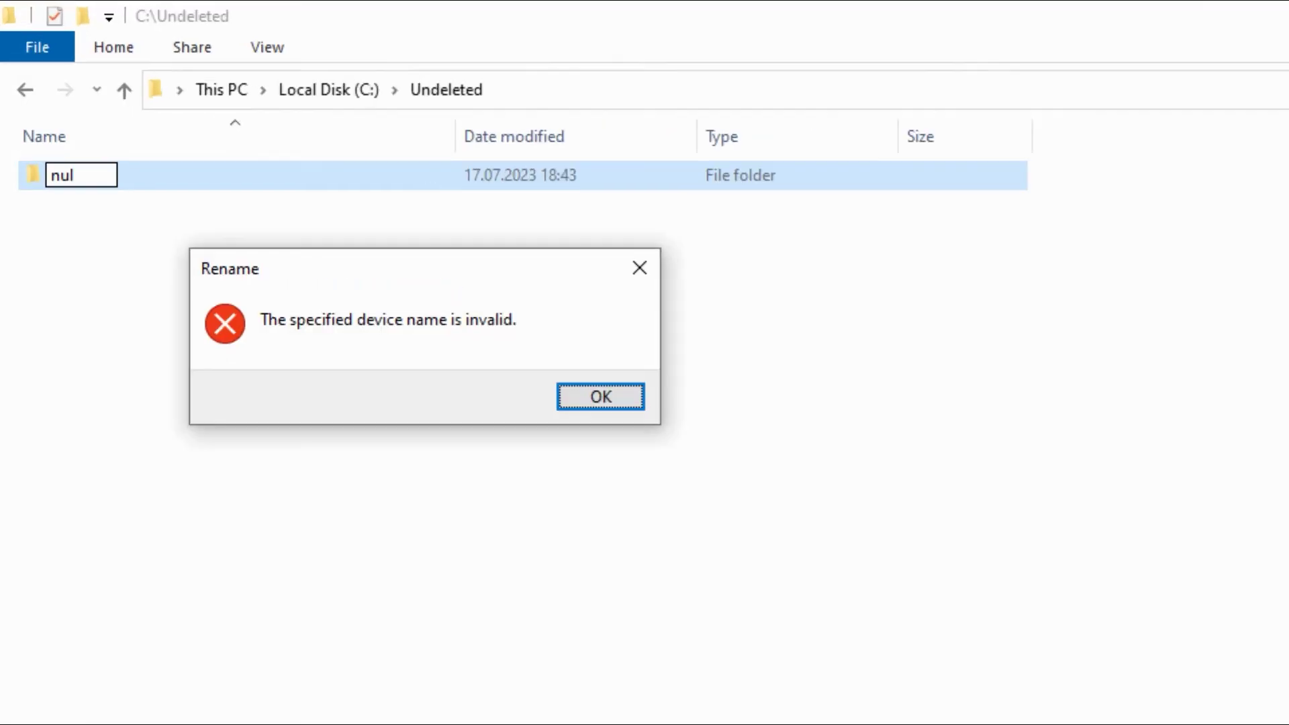
key("Return")
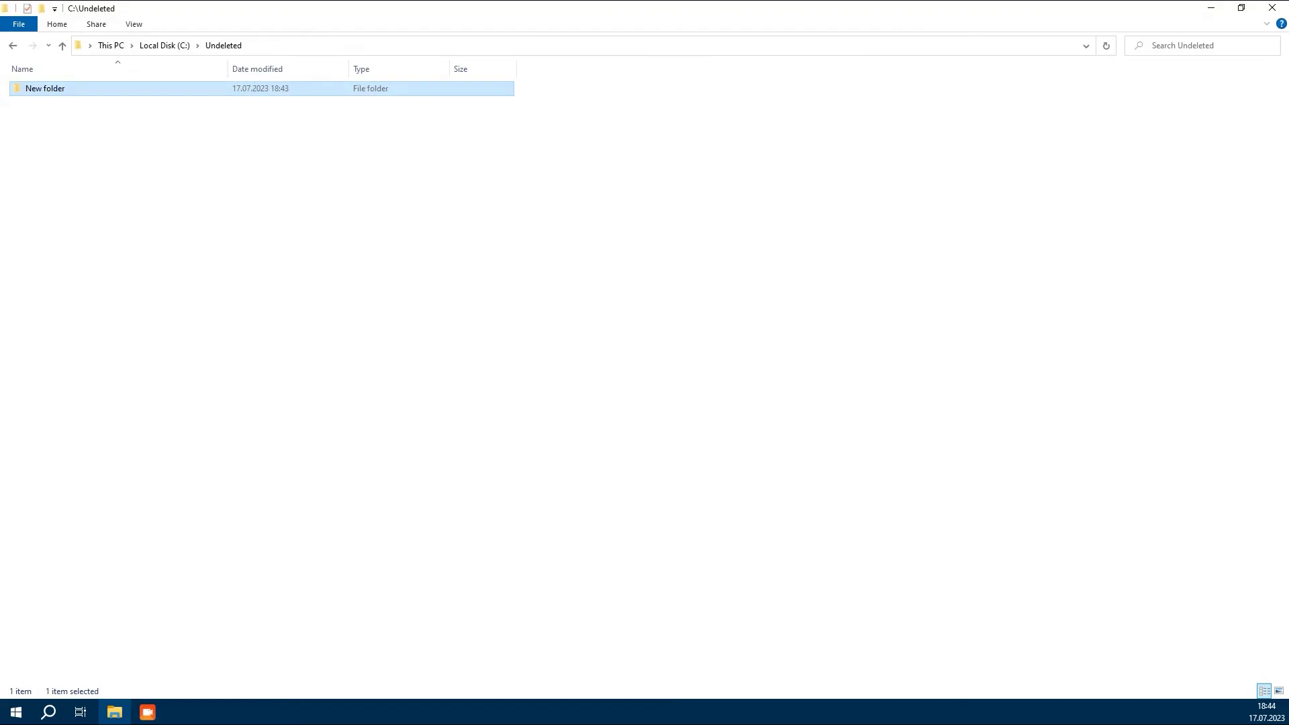
Step: Try renaming the folder to com1 and lpt1, then cancel the rename
key("F2")
type("com1")
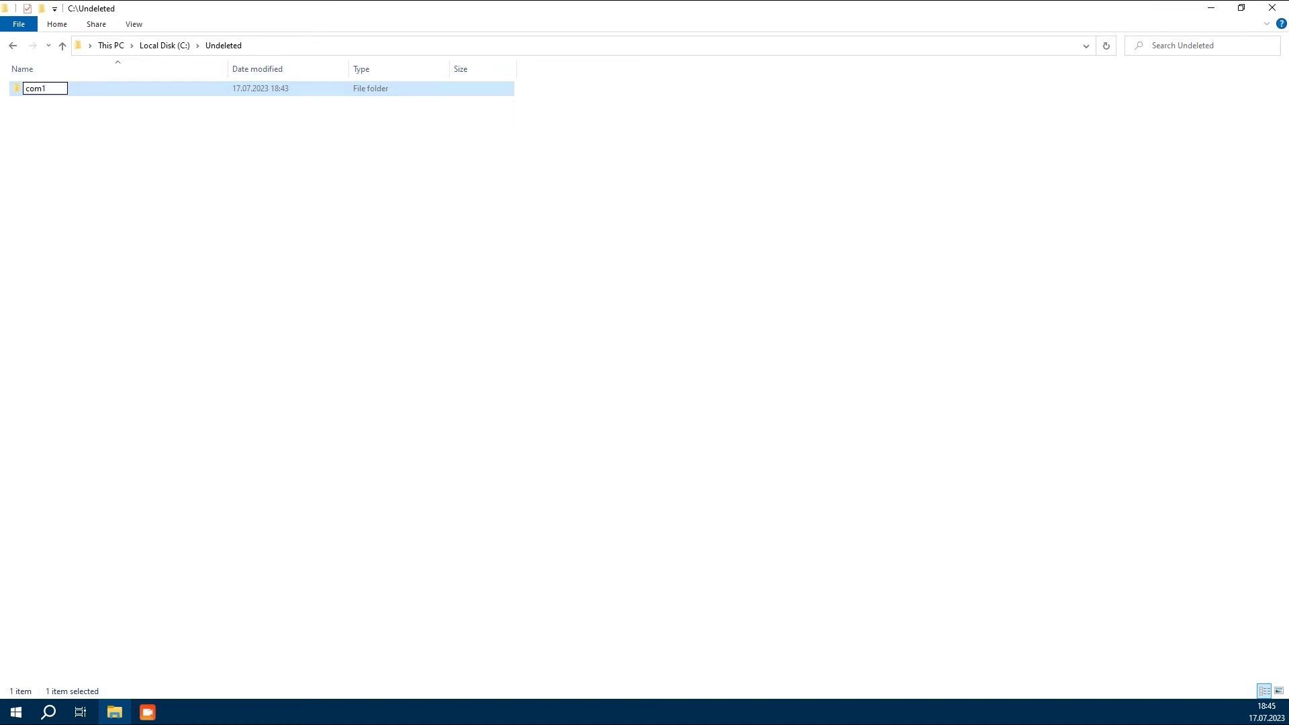
key("Return")
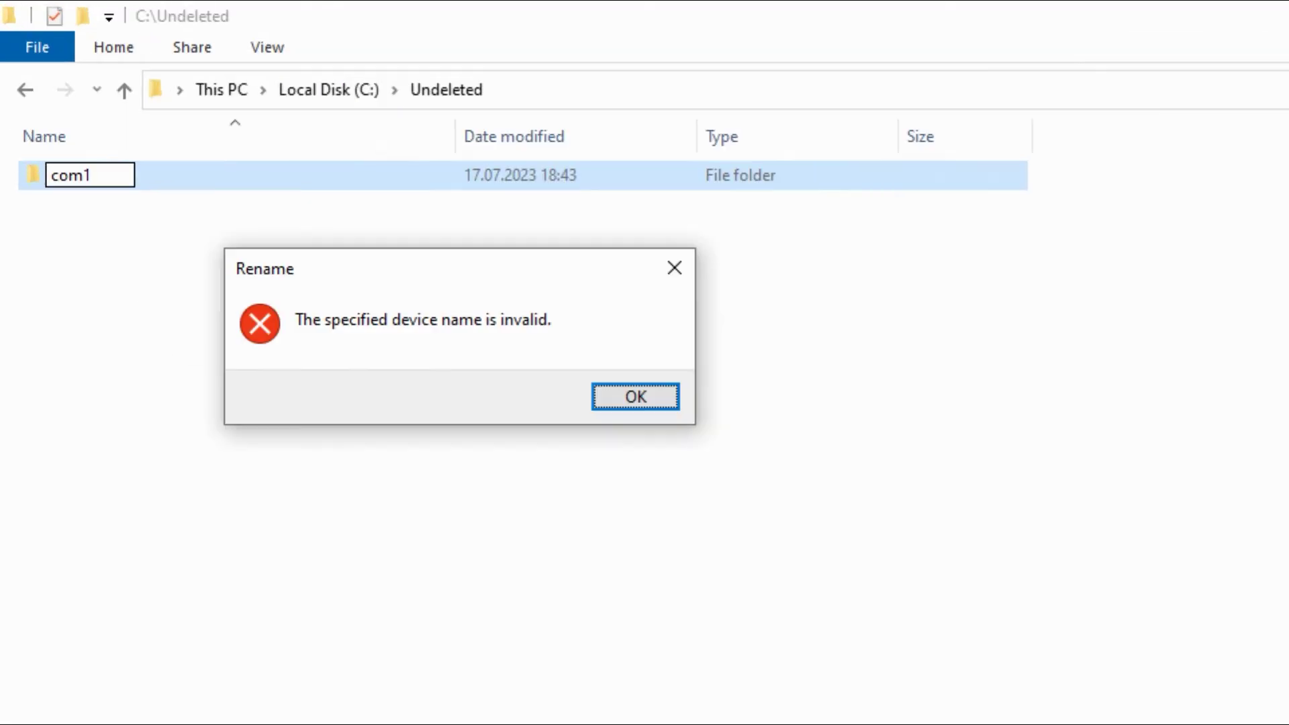
key("Return")
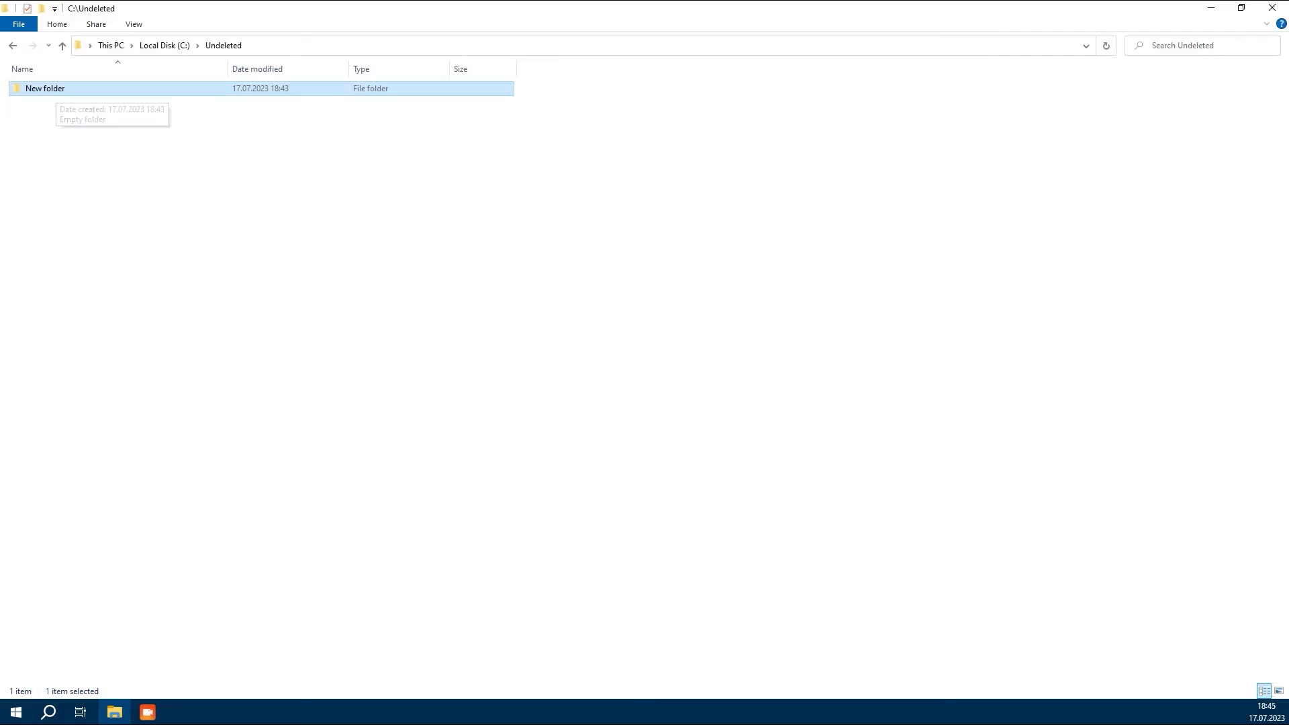
key("F2")
type("lpt1")
key("Return")
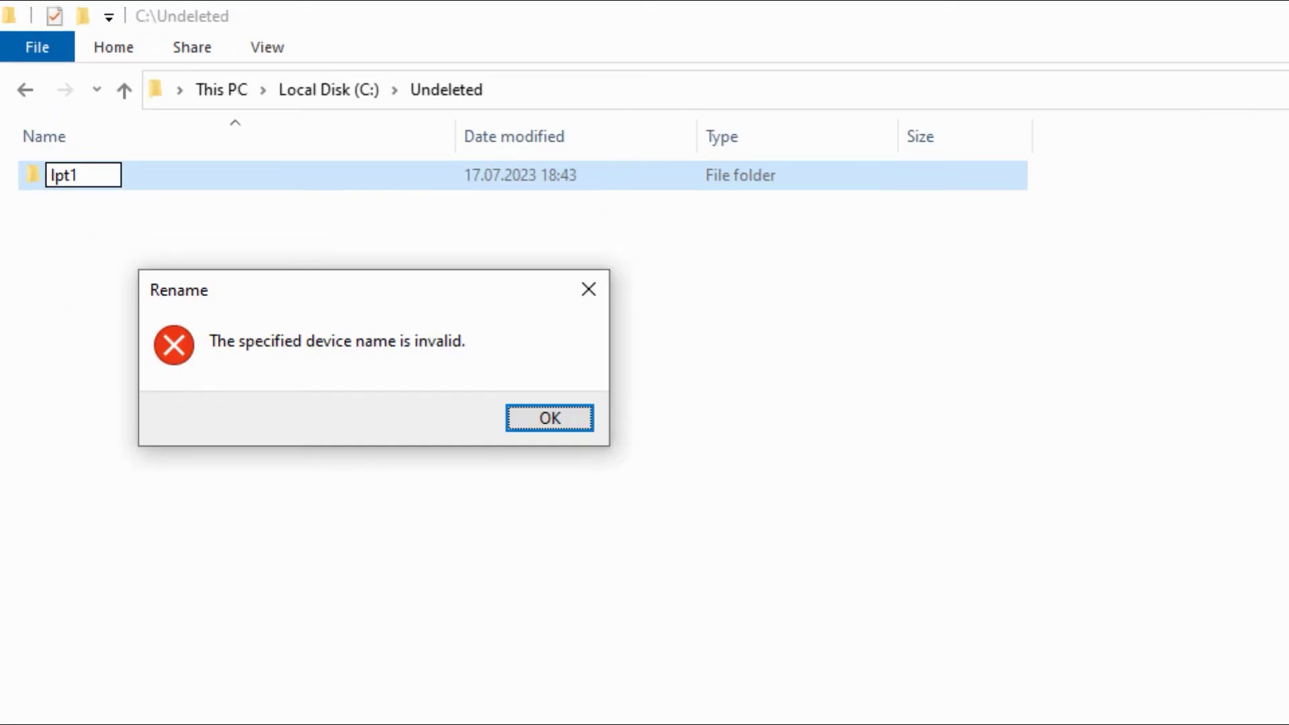
key("Return")
key("Escape")
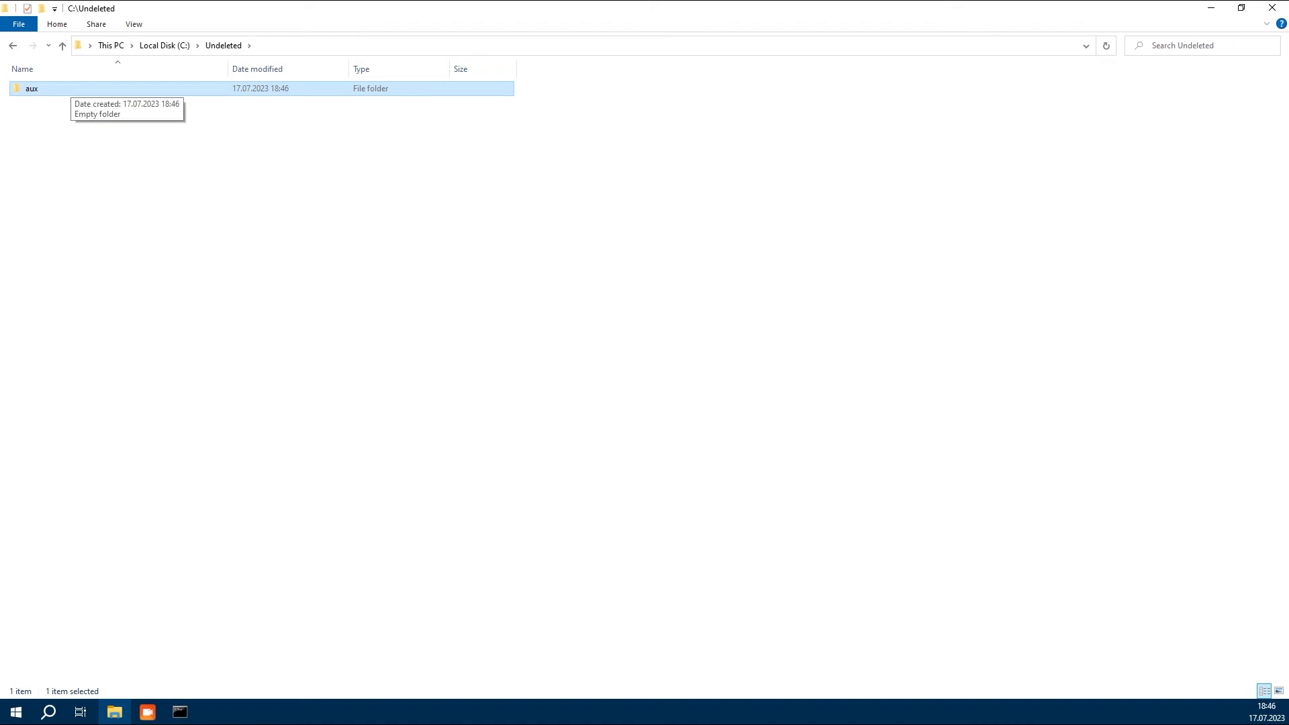
Step: Try deleting aux and dismiss the item-not-found error
key("Delete")
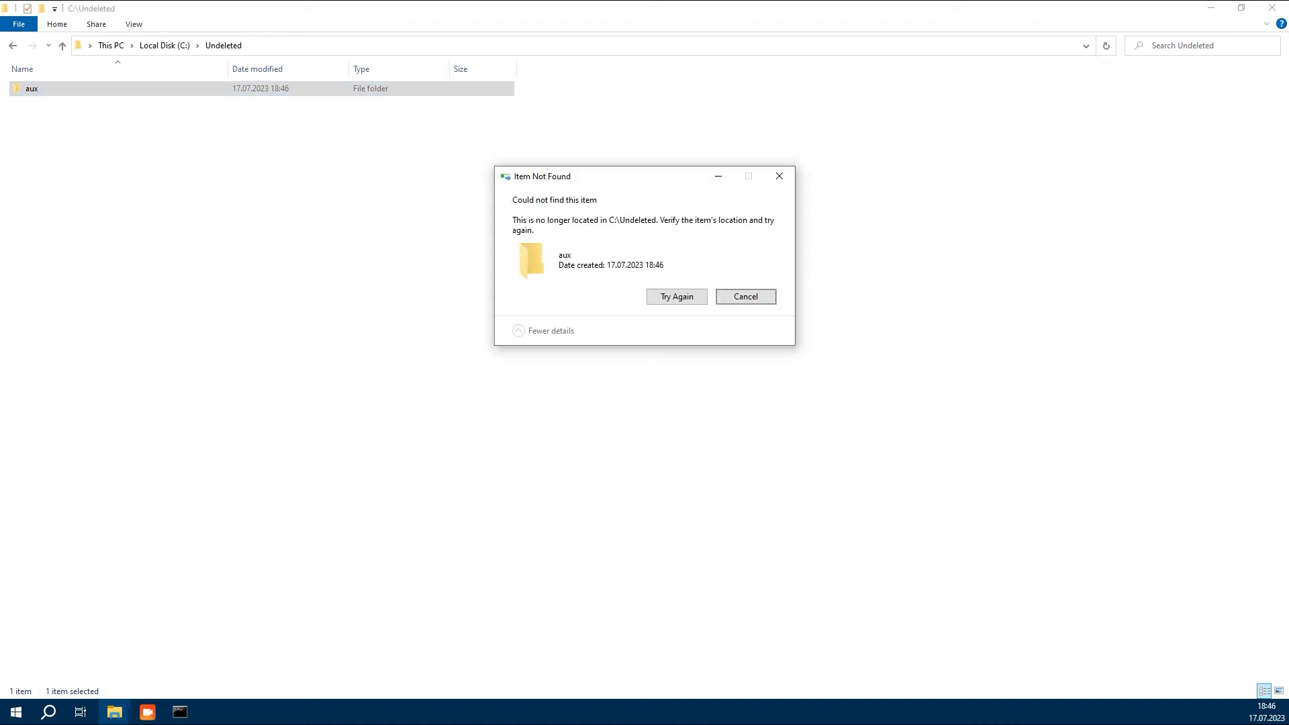
left_click_drag(609, 178, 301, 143)
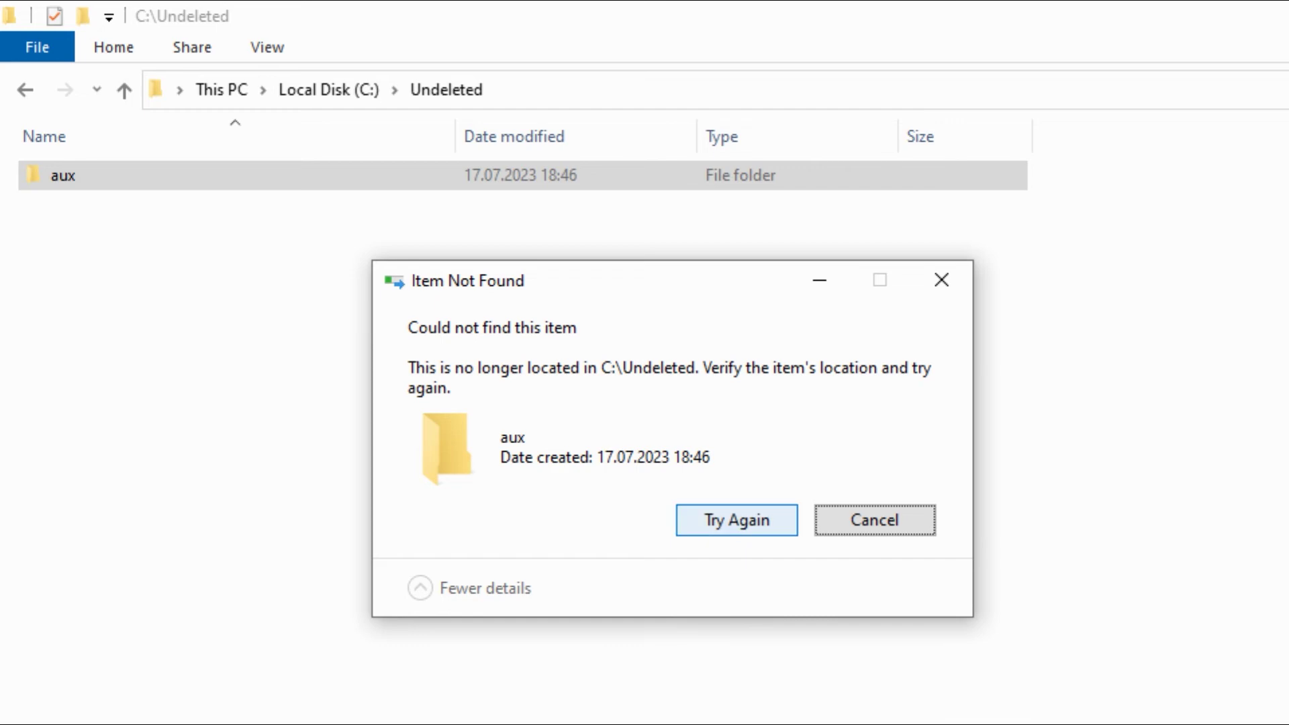
key("Escape")
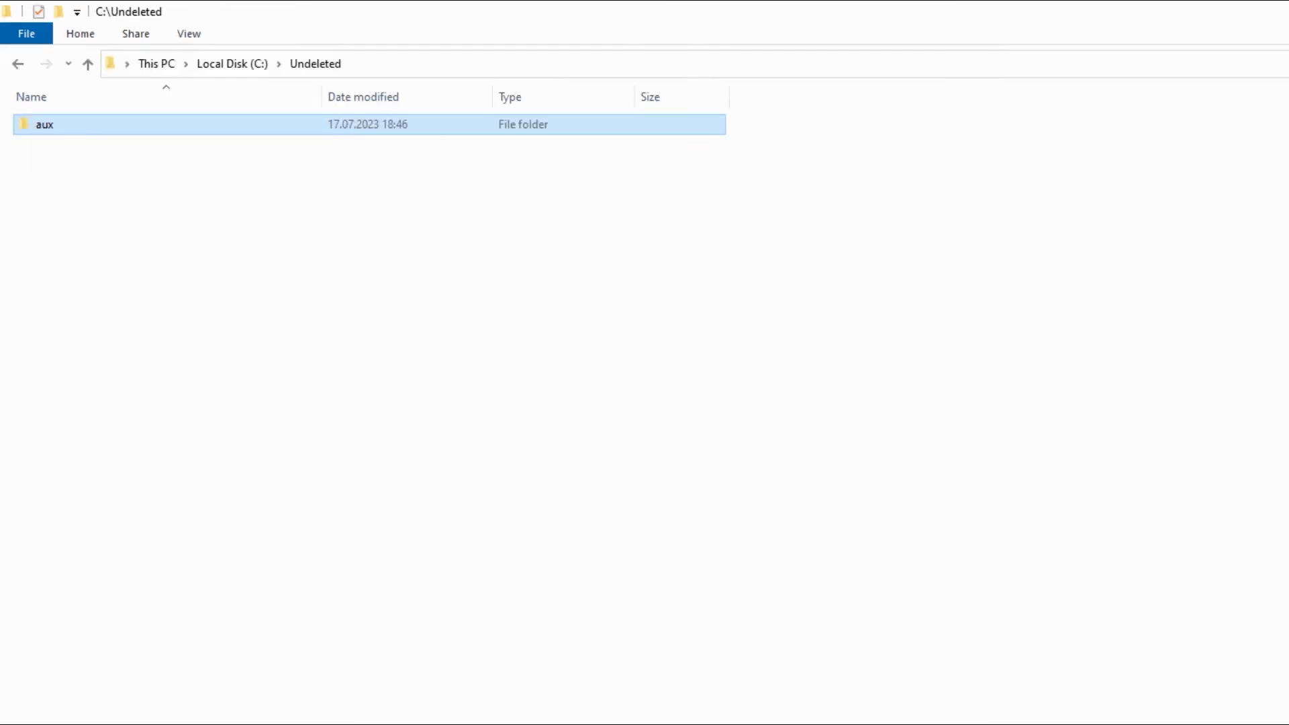
Step: Try renaming aux to 'New Folder' again, then close the error and open aux
key("F2")
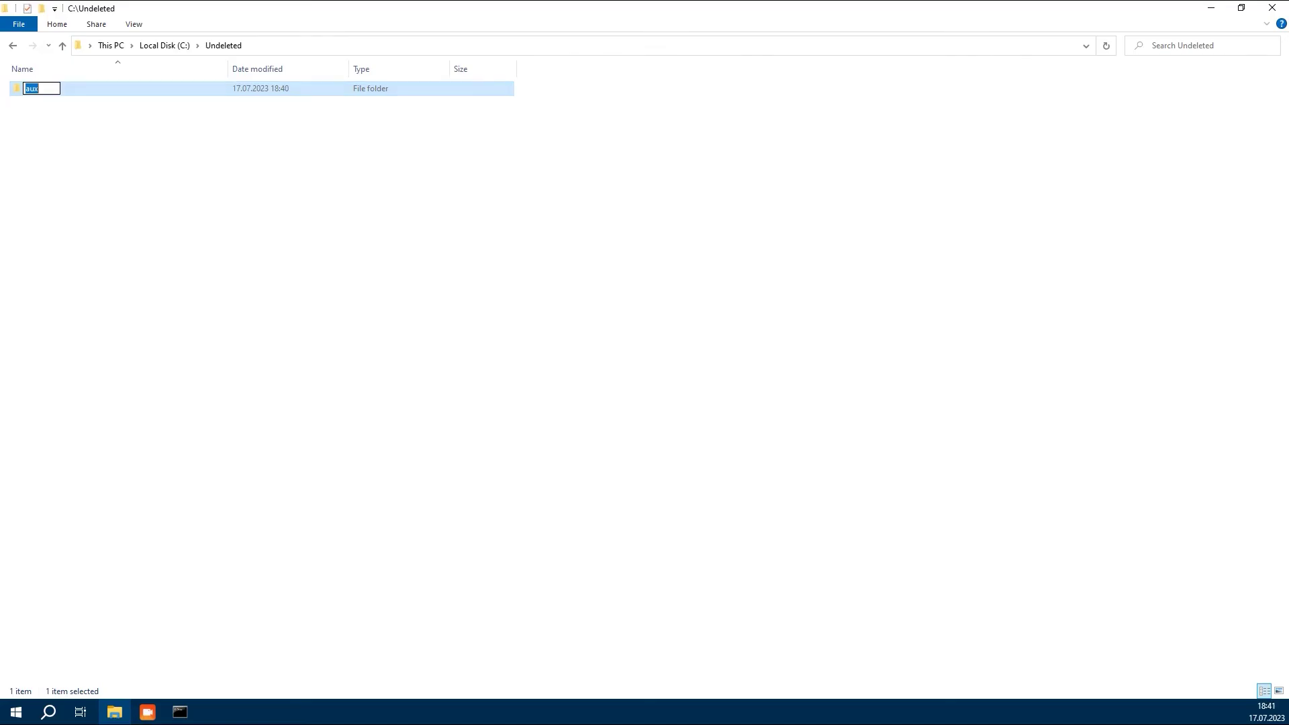
type("New ")
type("Folder")
key("Return")
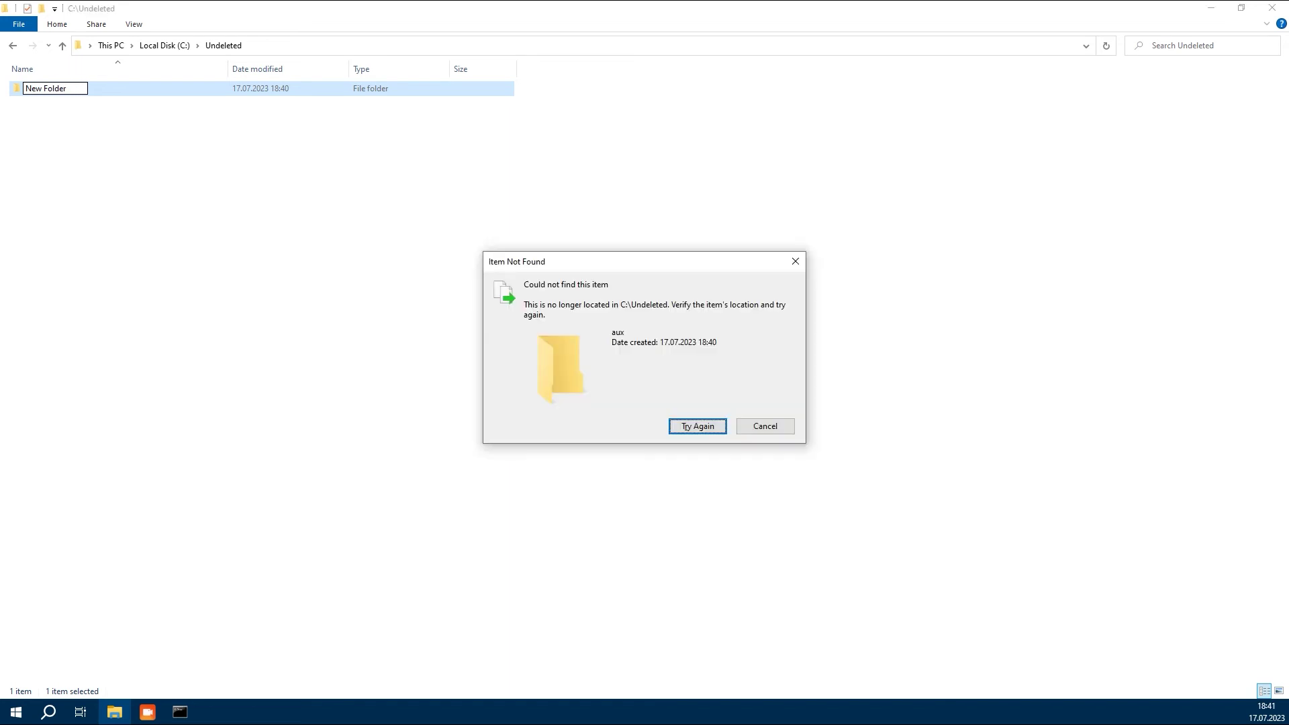
left_click_drag(624, 269, 226, 137)
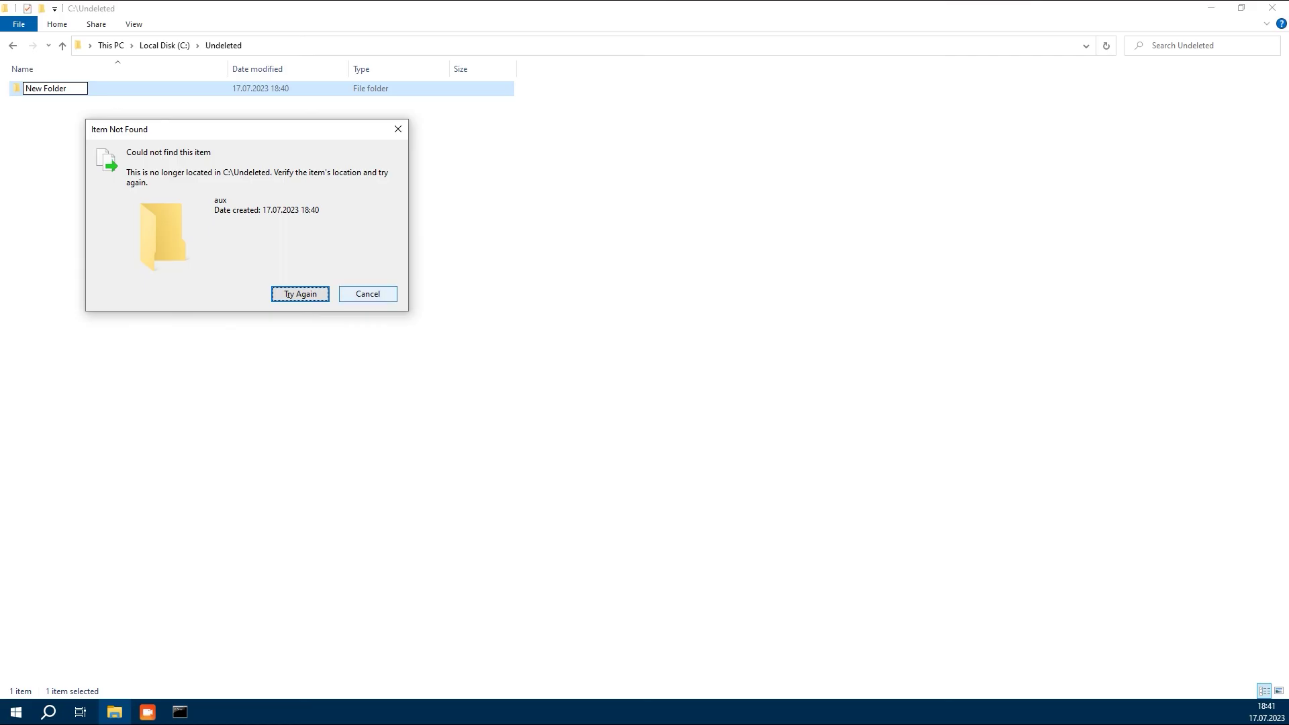
key("Return")
key("Return")
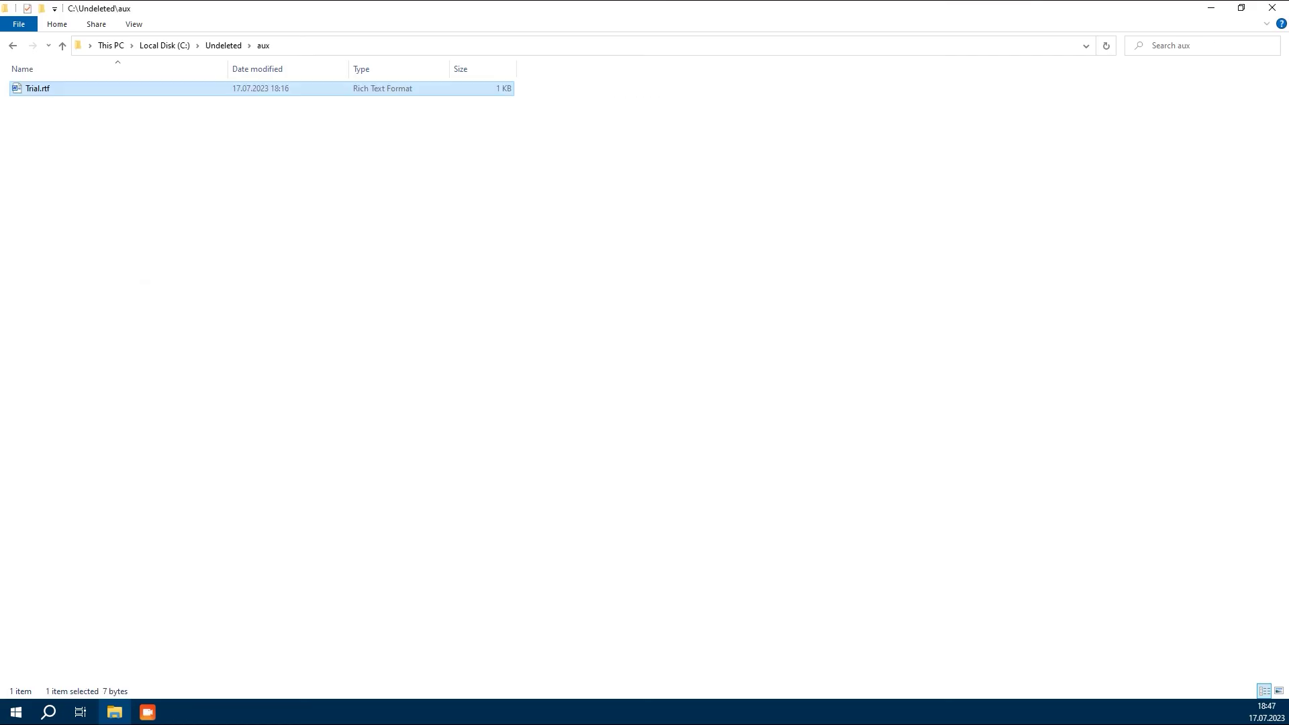
Step: Permanently delete Trial.rtf from aux with Shift+Delete, then go back to Undeleted
key("shift+Delete")
left_click_drag(679, 278, 304, 151)
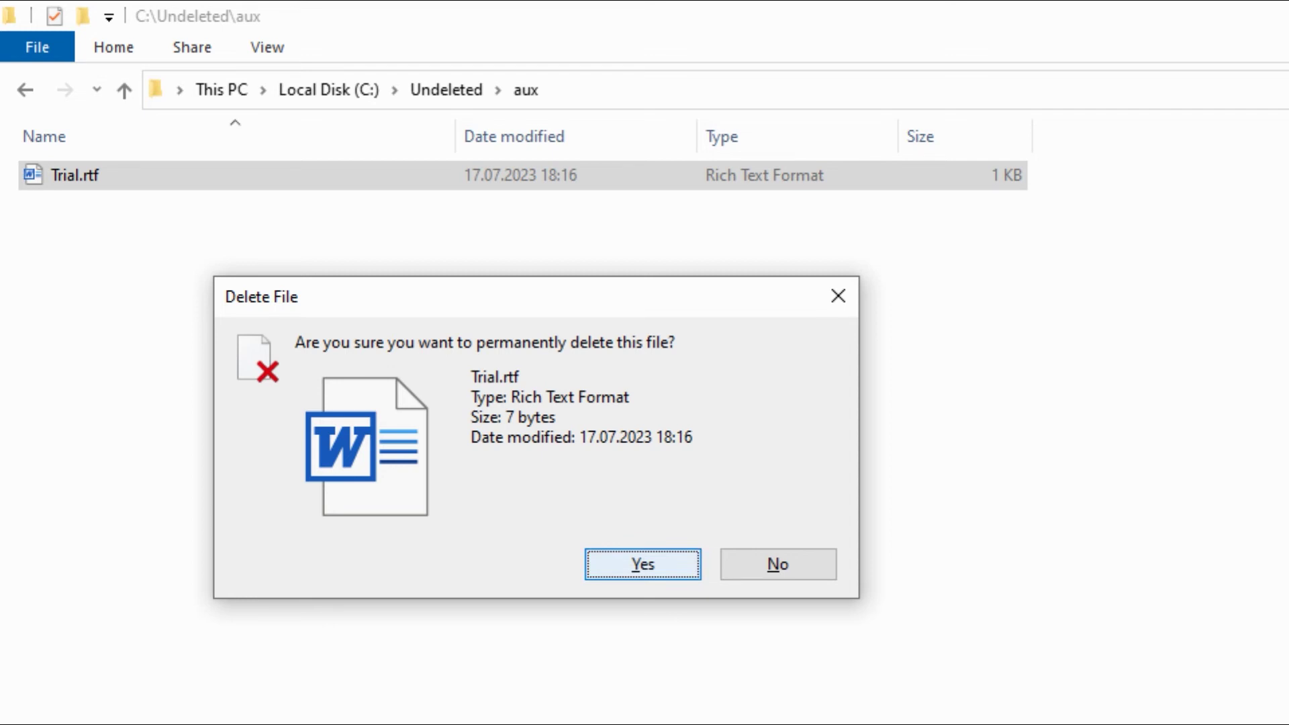
left_click(643, 565)
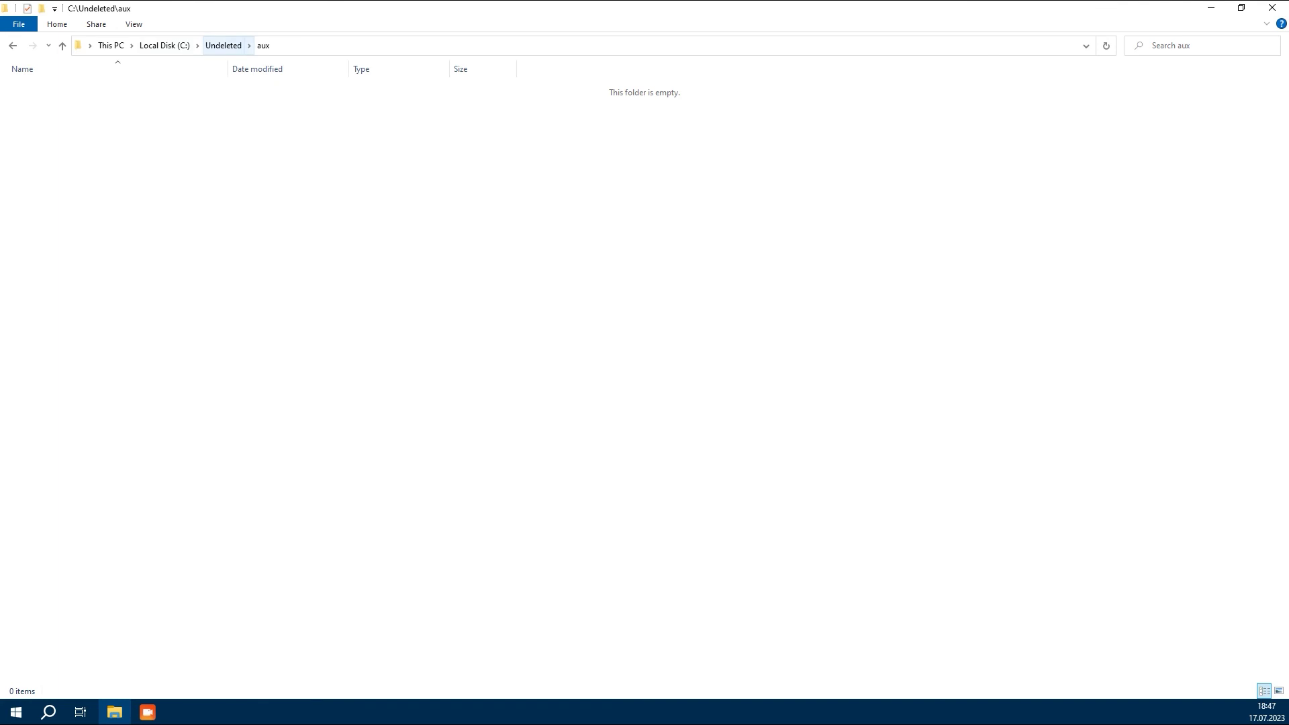
left_click(222, 45)
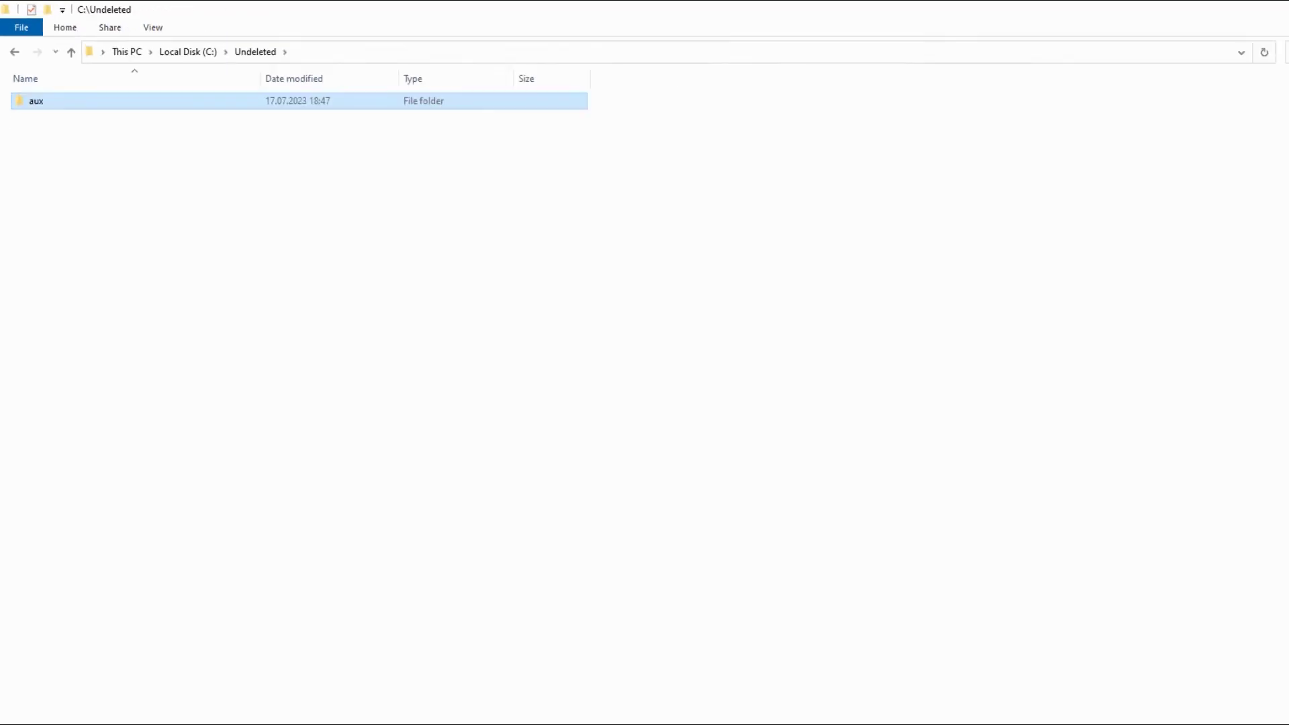
Step: Open Command Prompt in Undeleted, run rd aux\, and close the console
key("alt+d")
type("cmd")
key("Return")
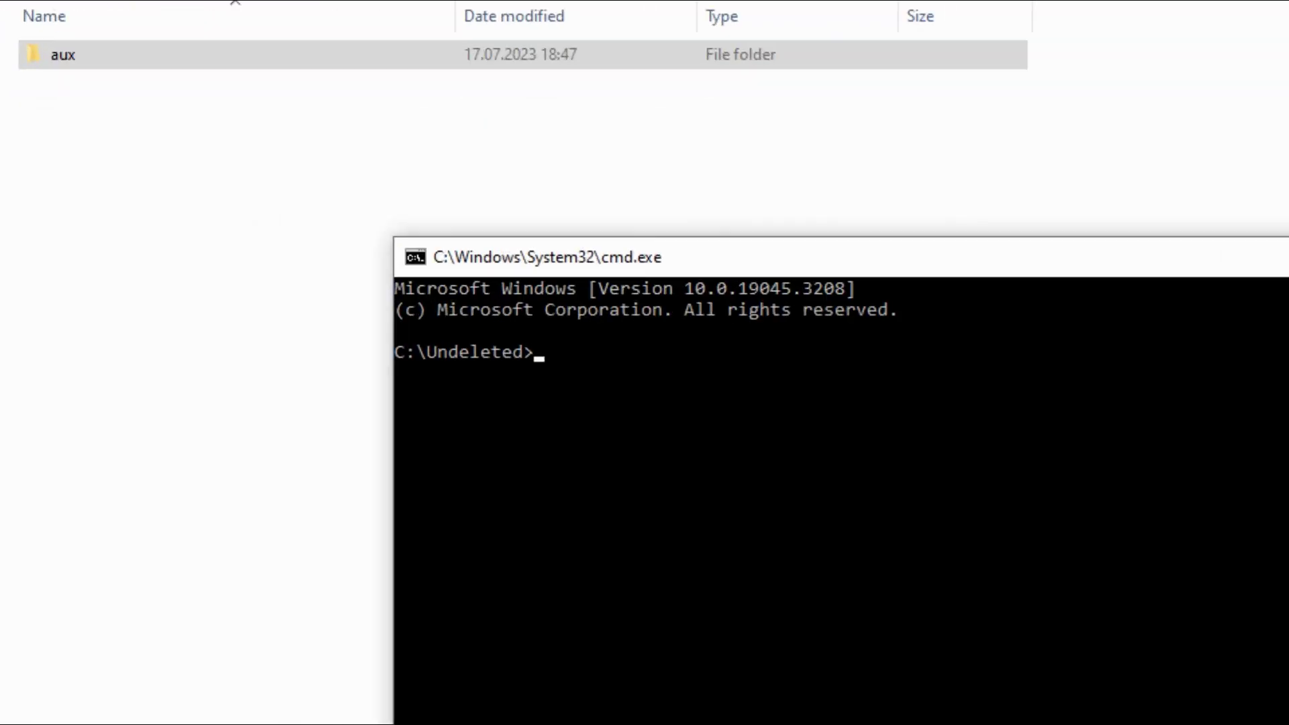
type("rd ")
type("aux\\")
key("Return")
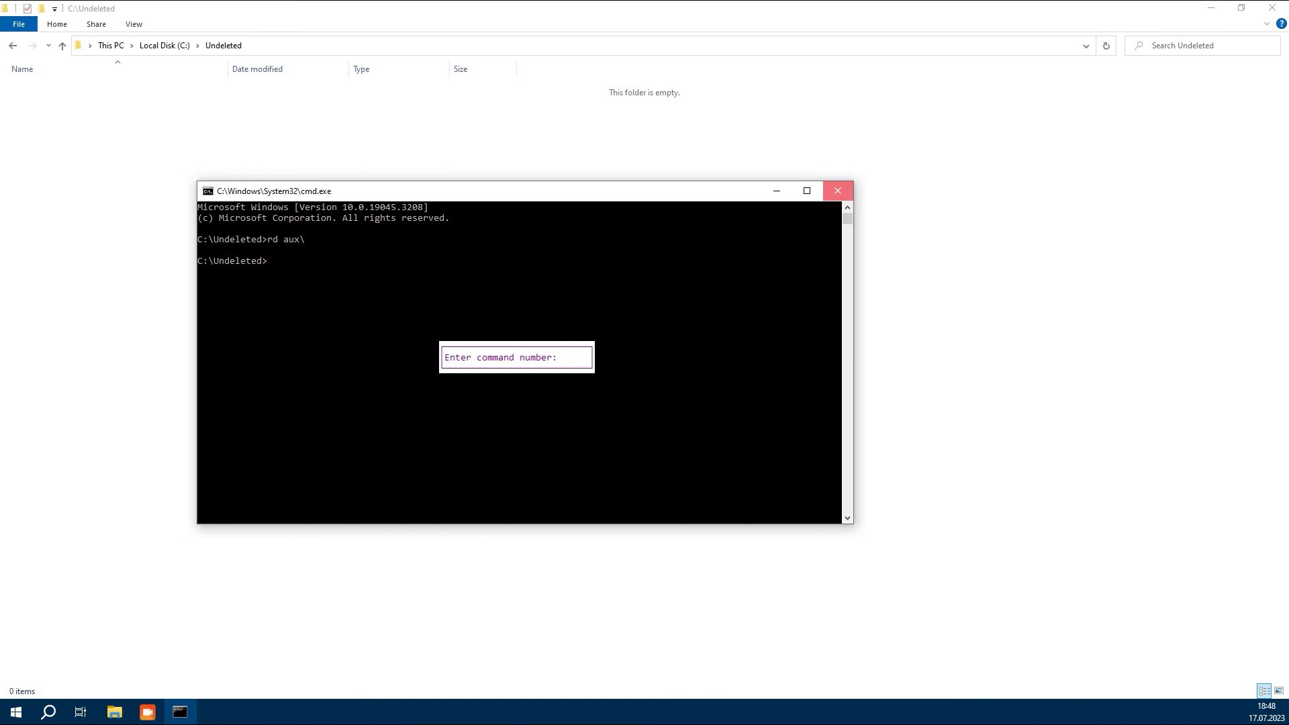
left_click(836, 191)
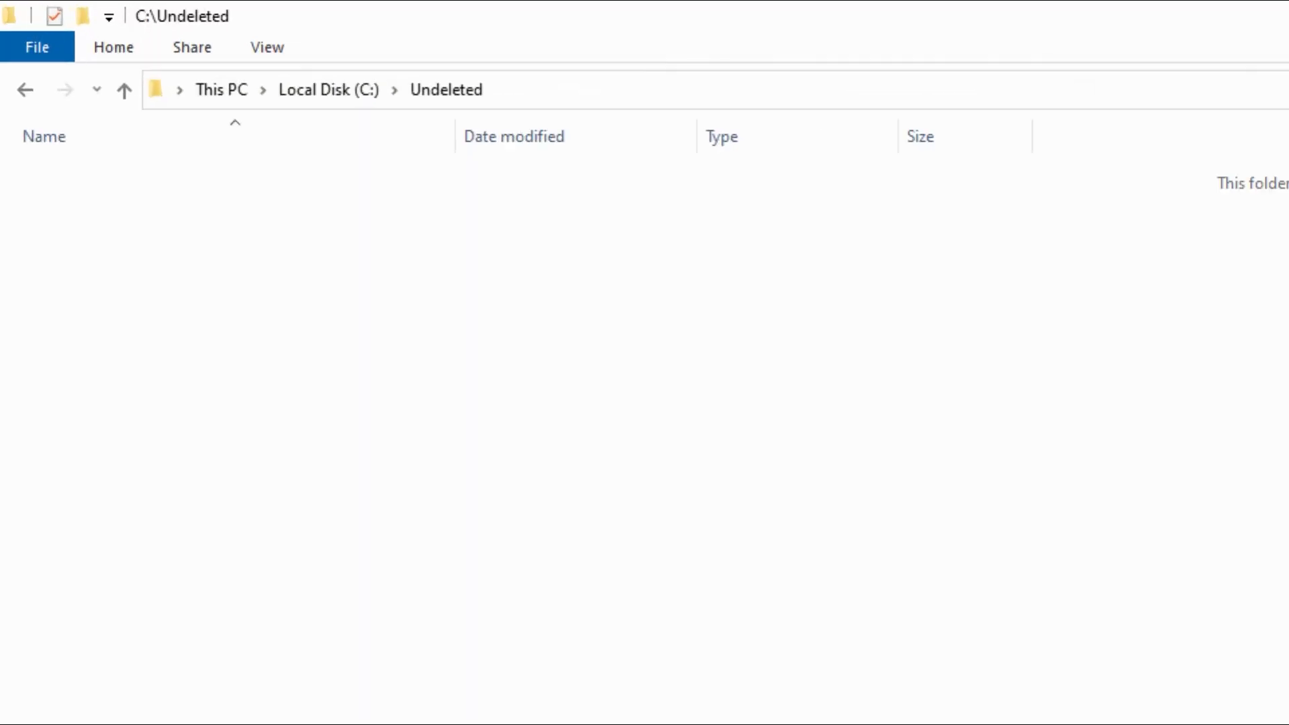
right_click(3, 189)
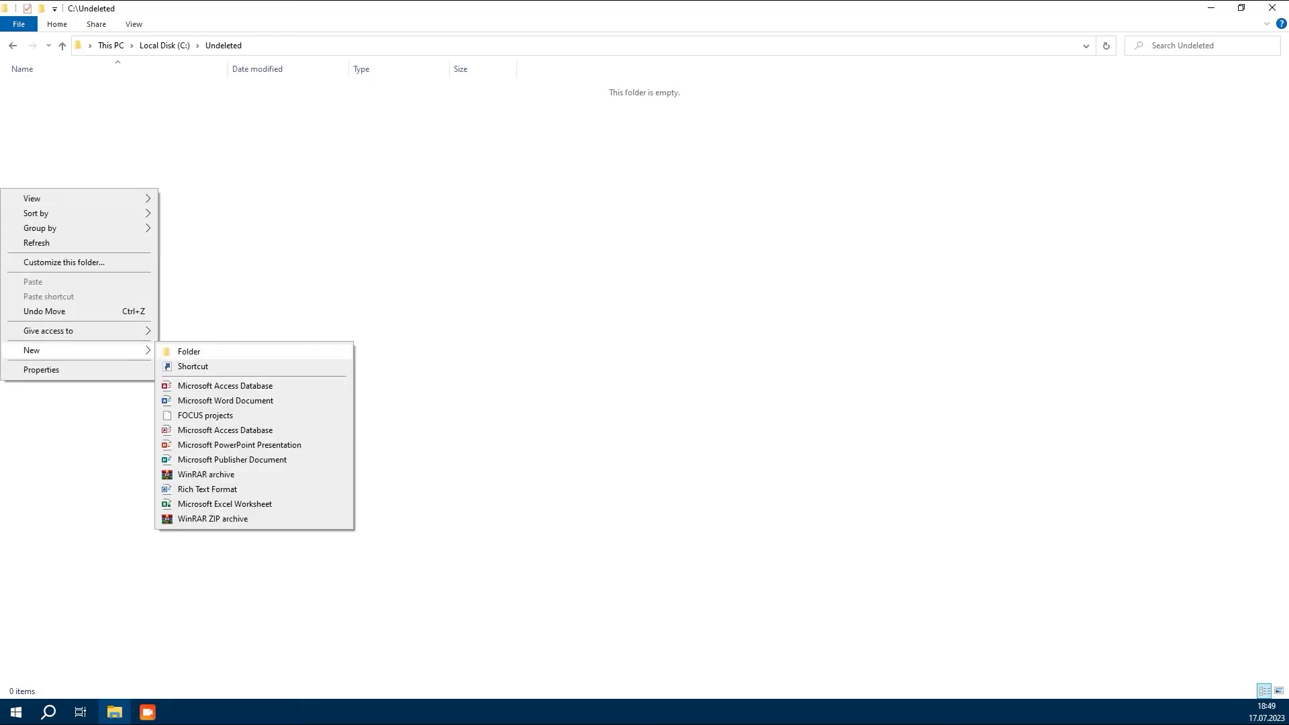
left_click(181, 350)
type("Create")
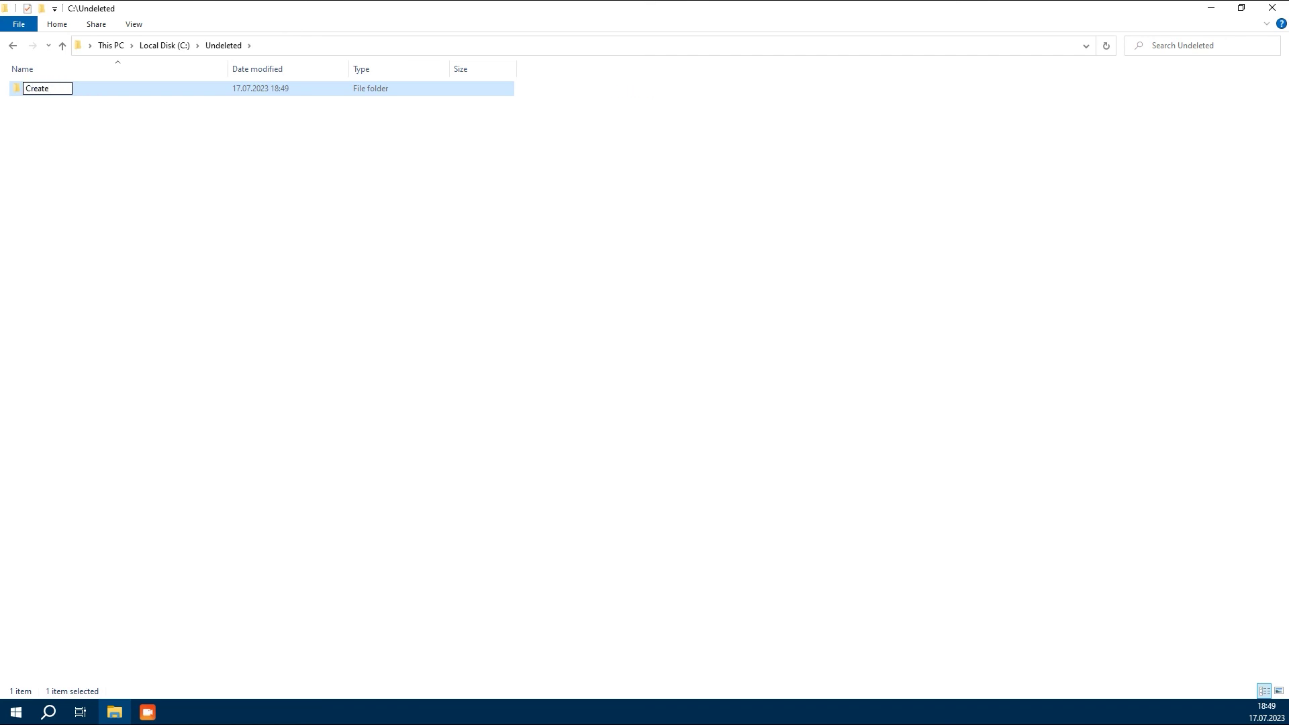
type(" Unmovable")
type(" fol")
type("der Using")
type(" Command Prompt")
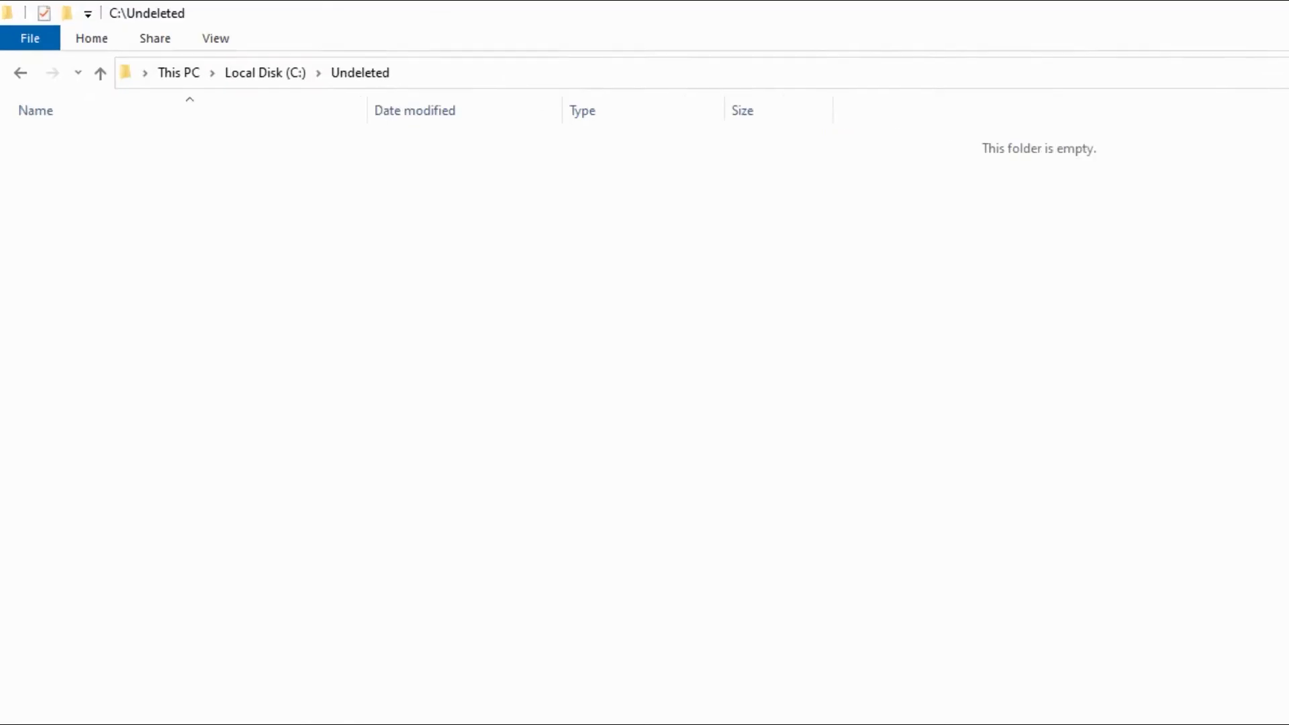
Step: Add a new folder in Undeleted named 'Create Unmovable folder using Command Prompt'
right_click(11, 129)
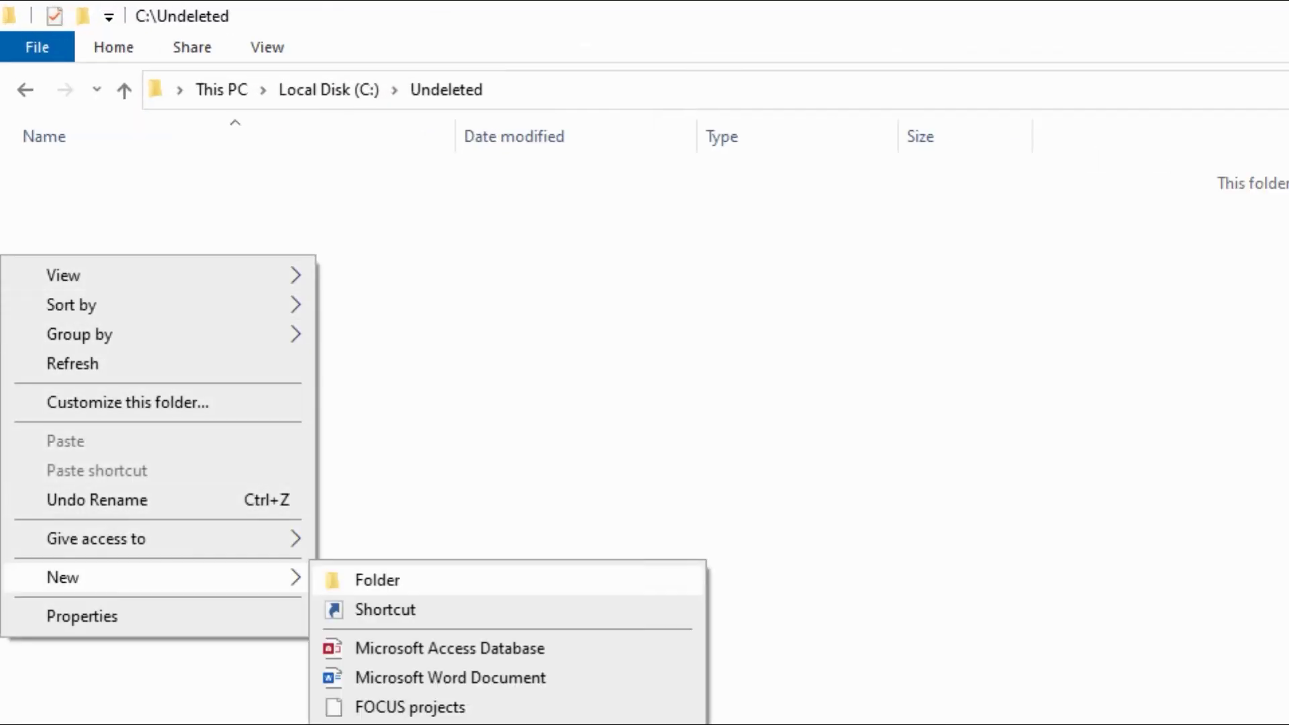
left_click(377, 581)
type("C")
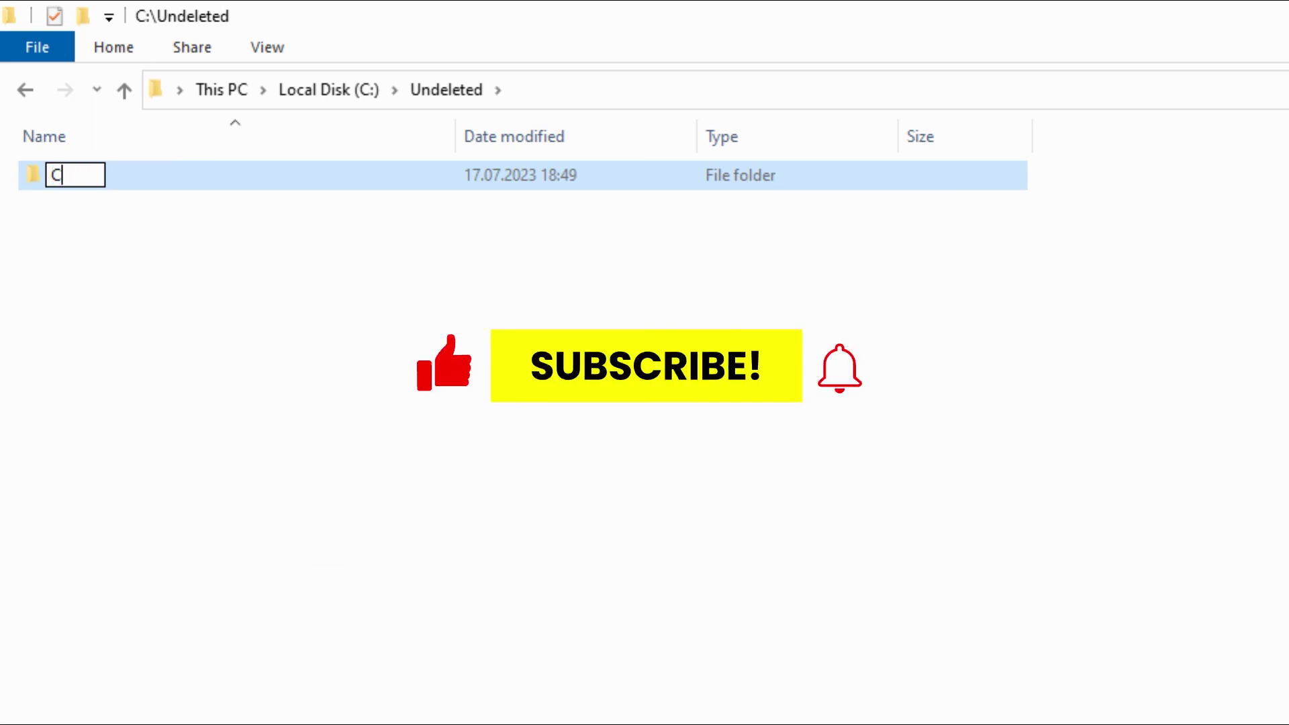
type("reate ")
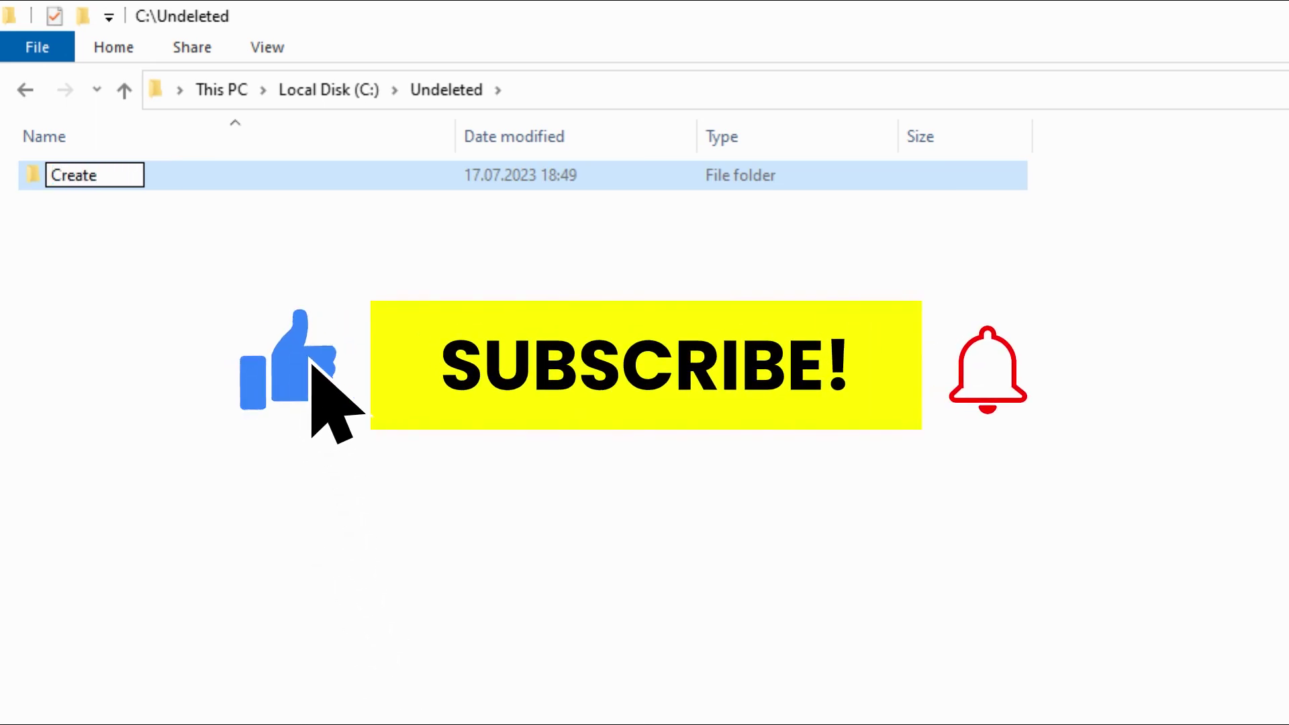
type("Unmovable ")
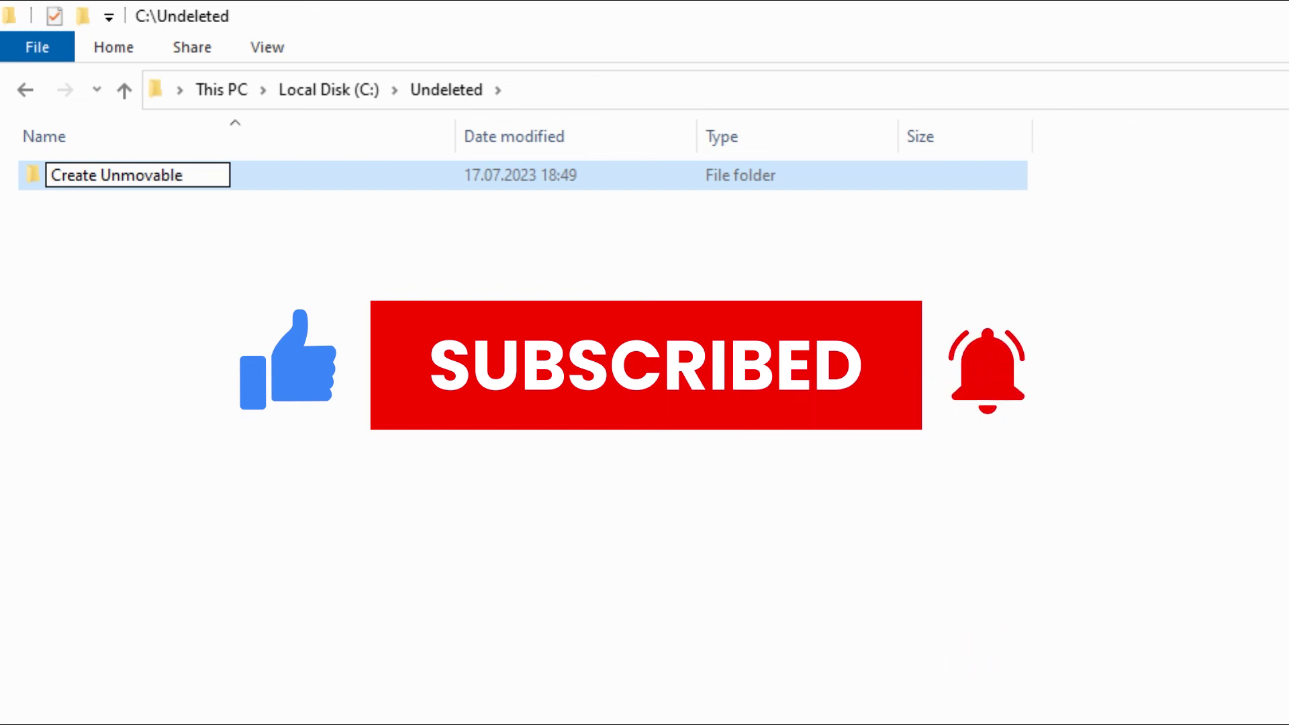
type("folder using ")
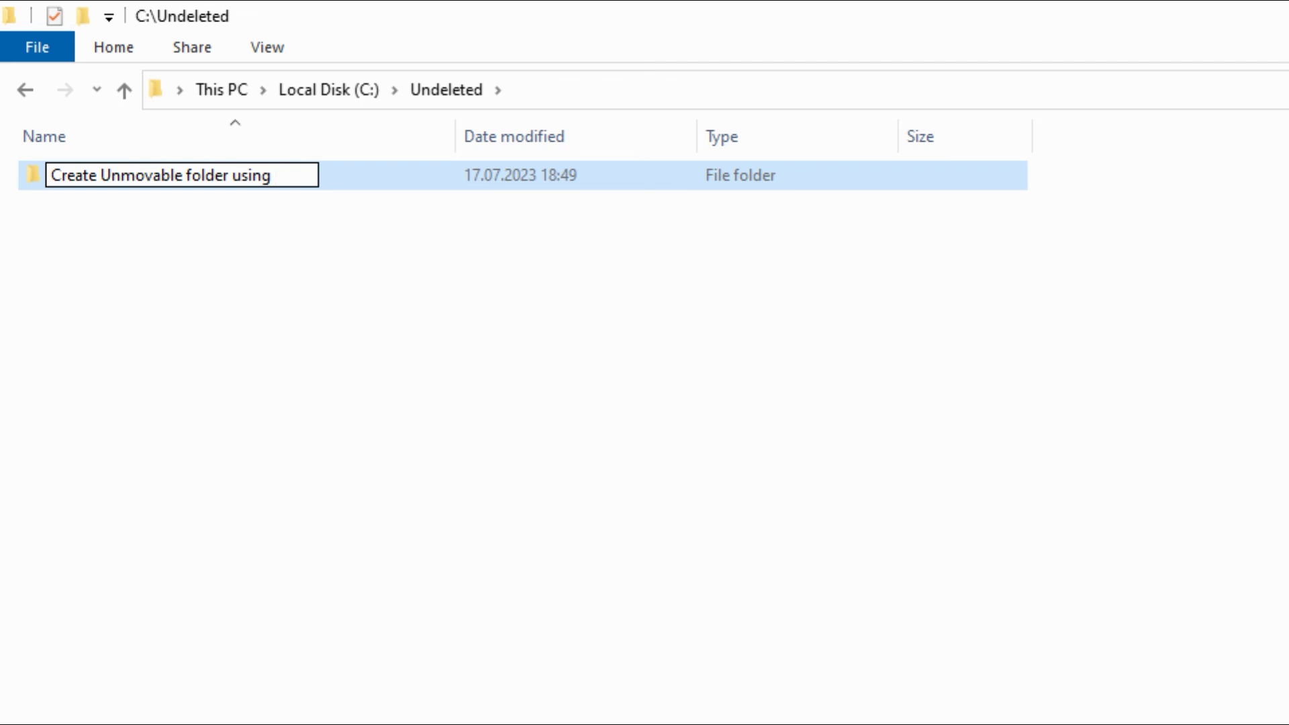
type("Command P")
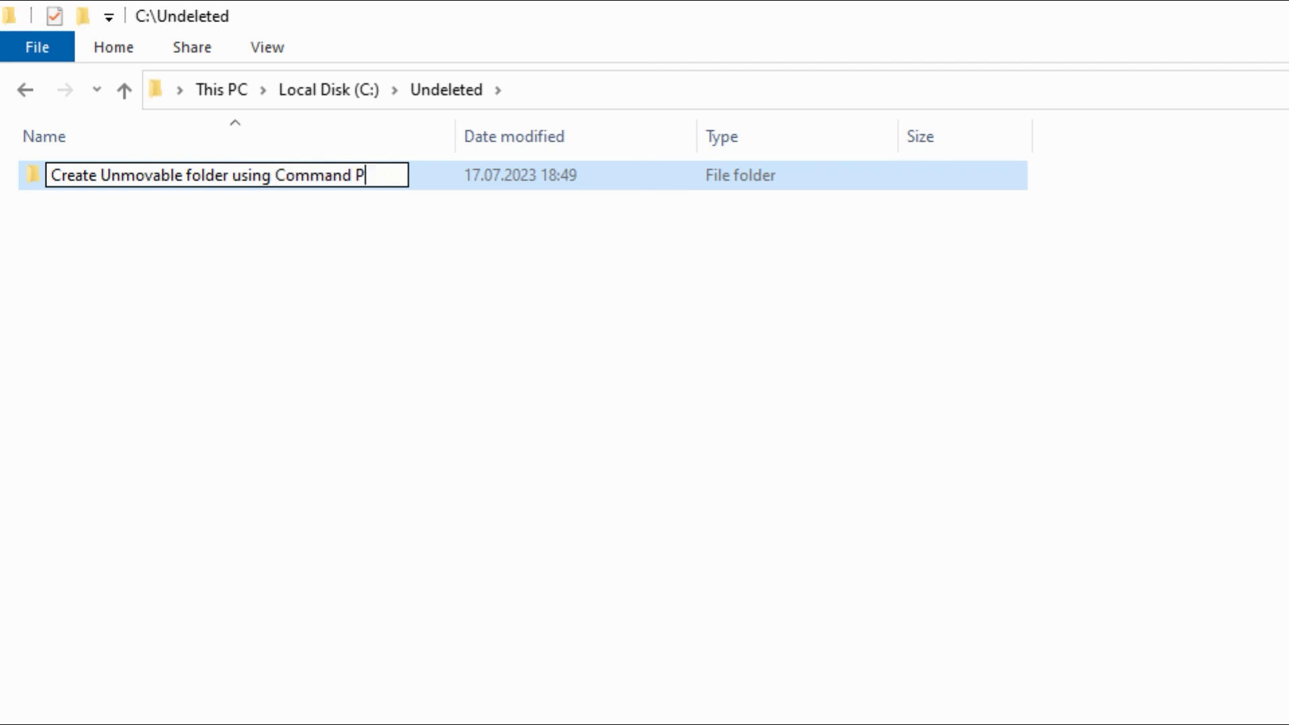
type("rompt")
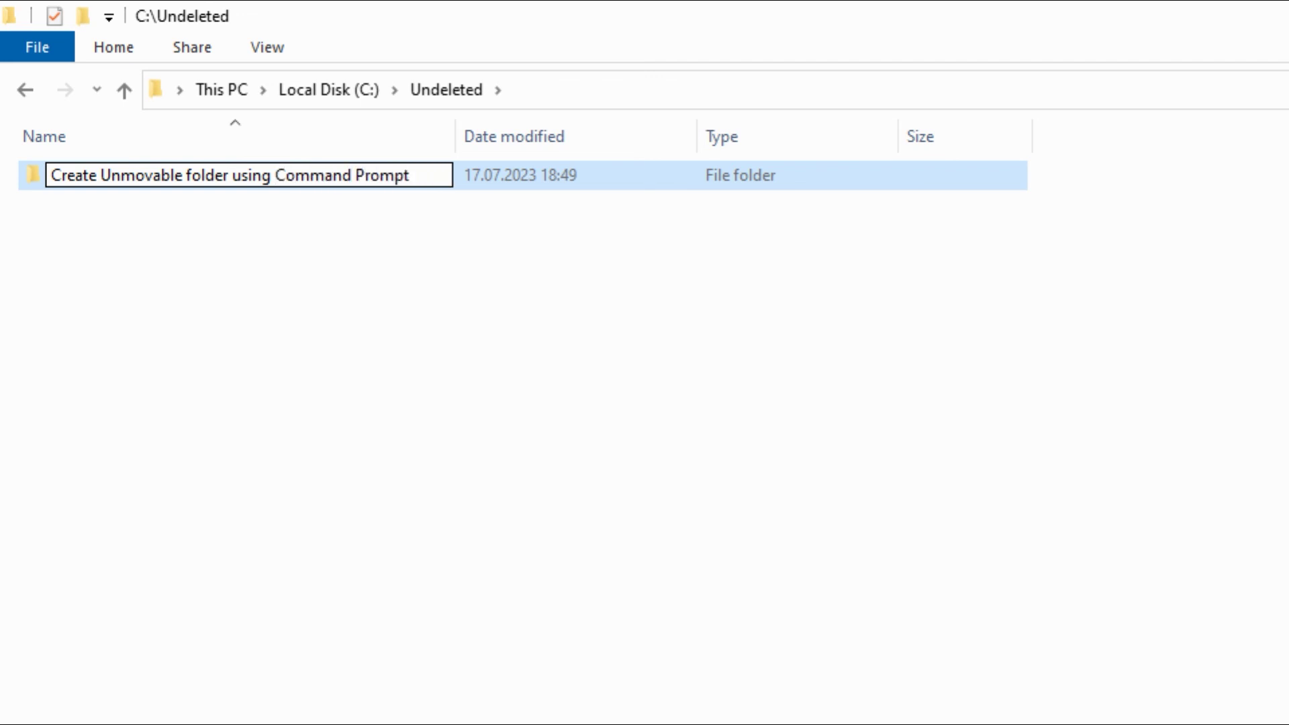
key("Return")
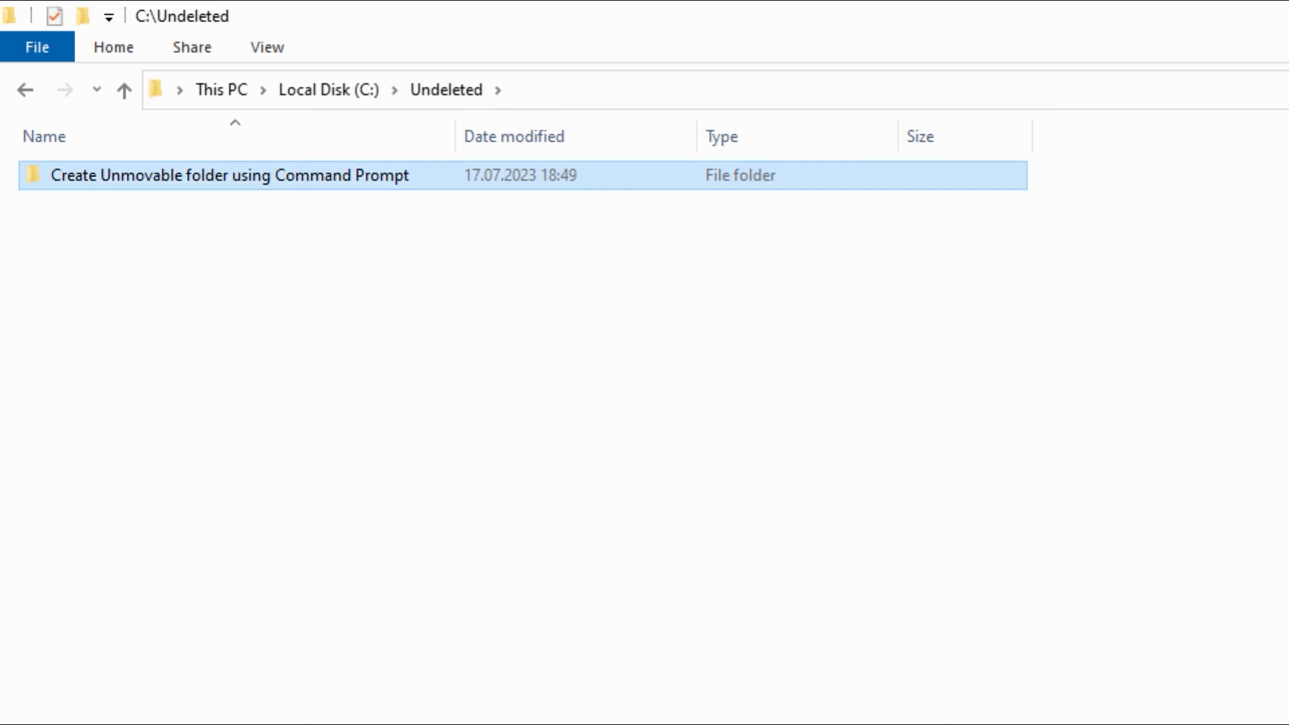